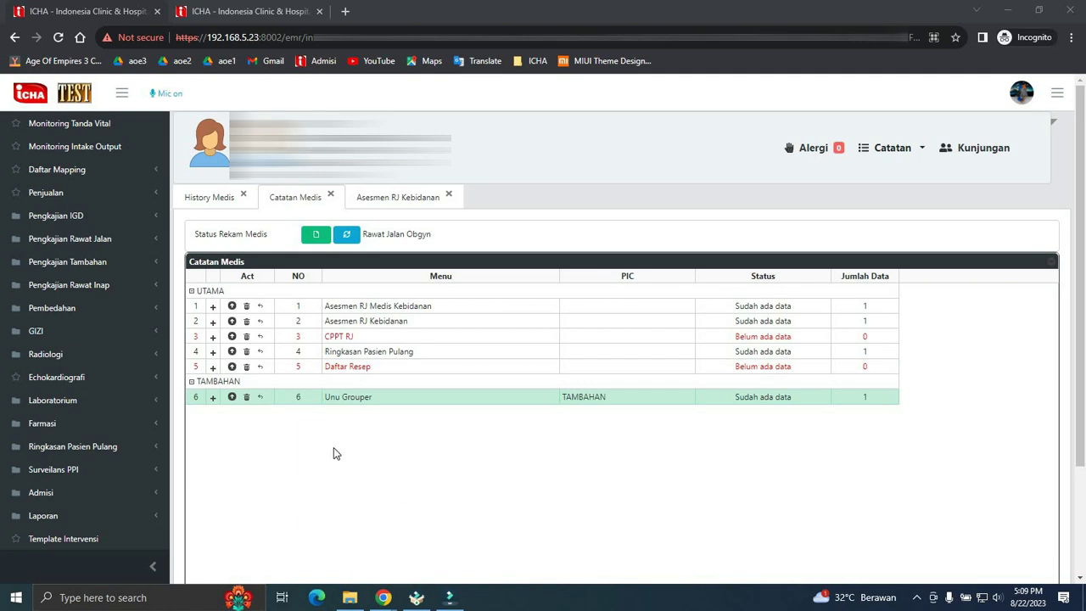
- Open the Surat Kelahiran birth certificate form from Admisi > Administrasi in the sidebar
click(81, 495)
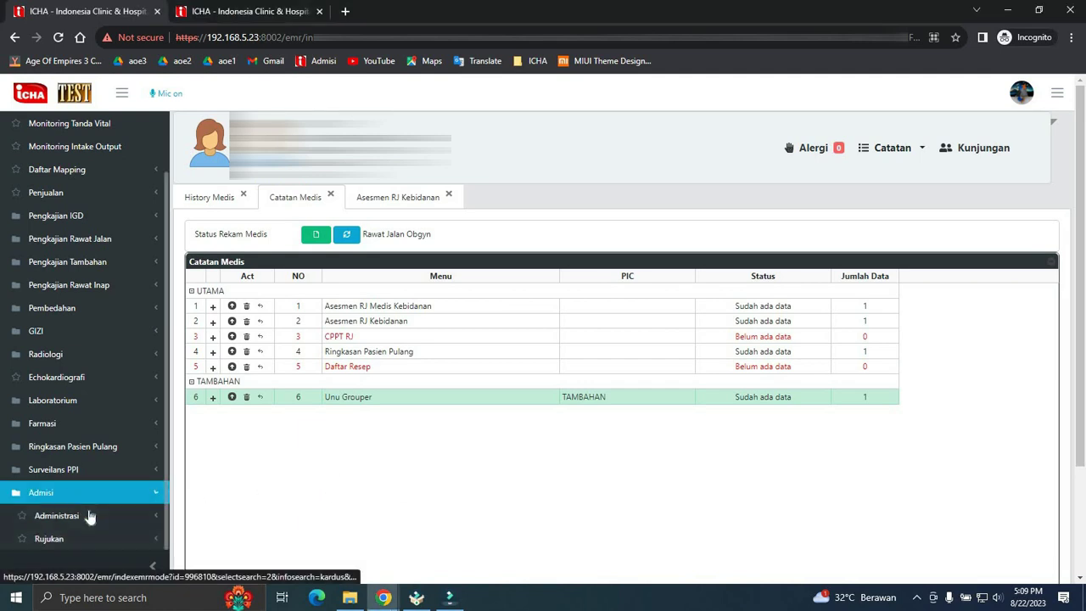
click(90, 522)
scroll(90, 492, down, 8)
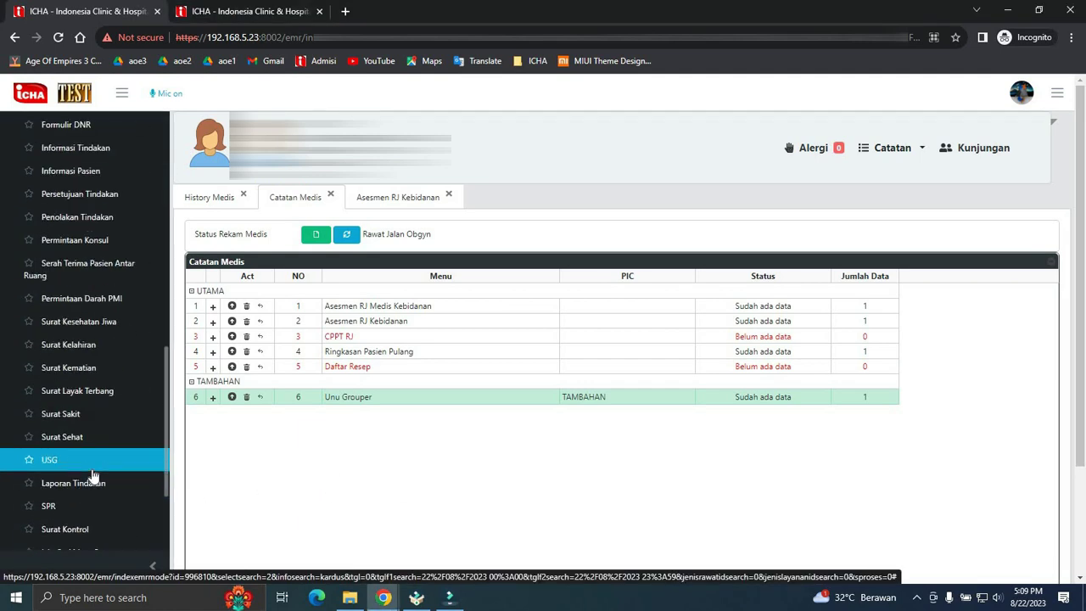
click(97, 278)
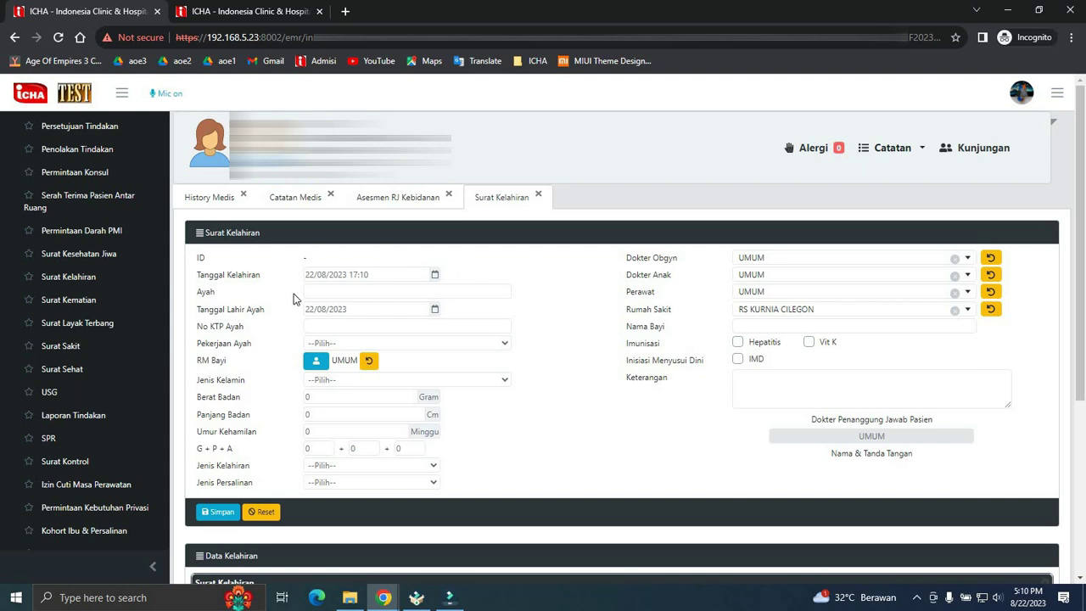
click(443, 292)
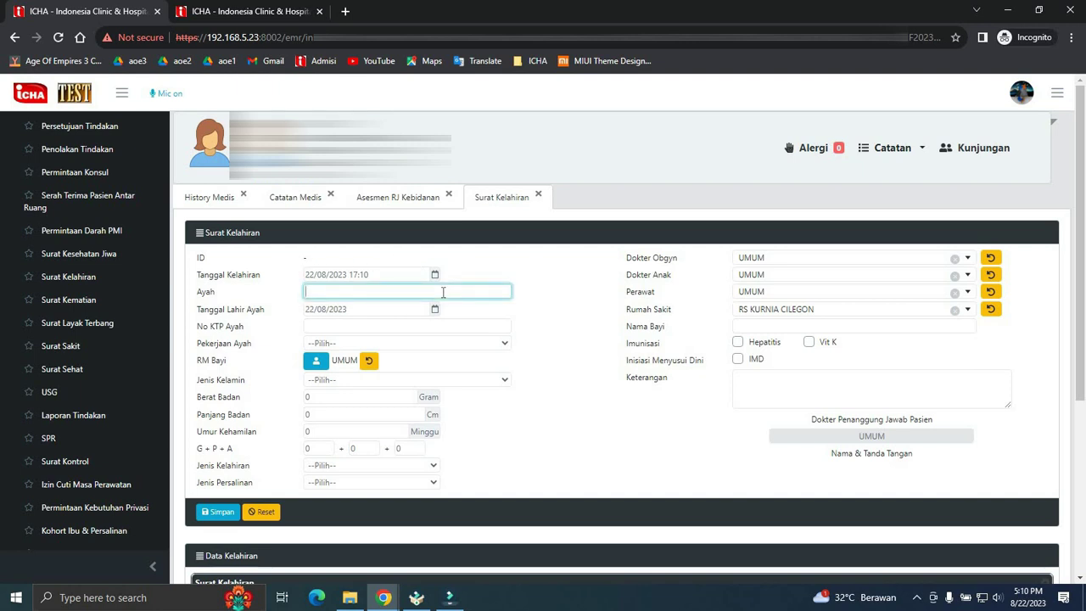
text(BETRIX)
click(356, 310)
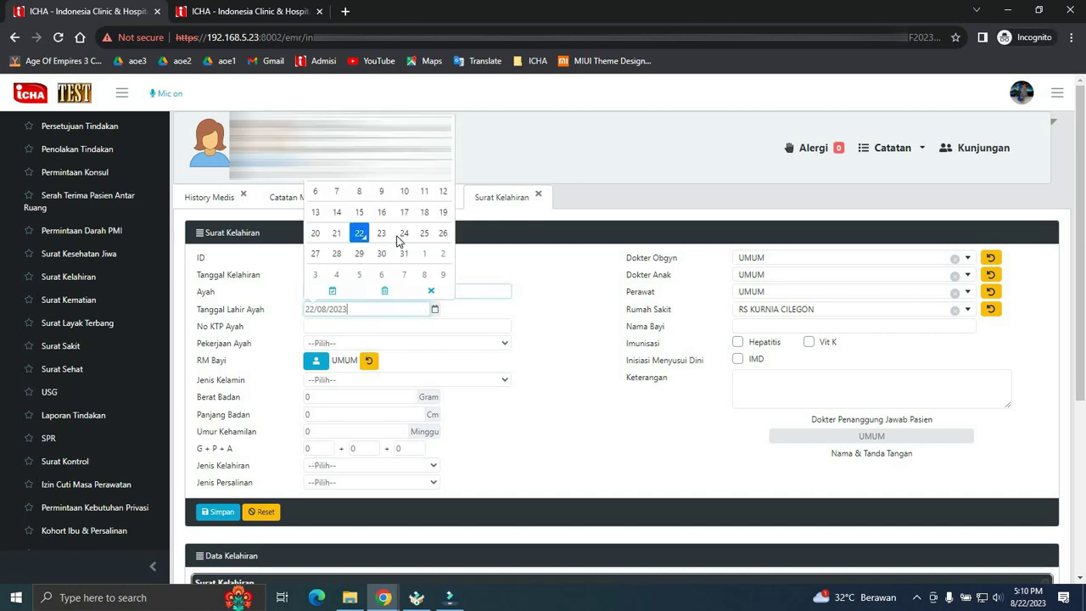
click(380, 127)
click(379, 147)
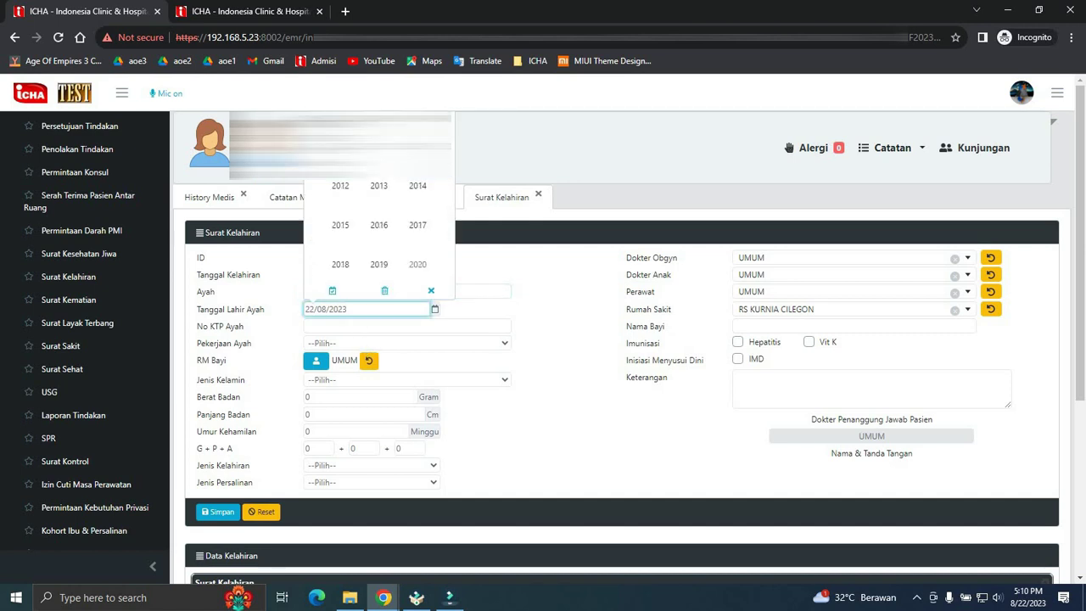
scroll(417, 184, up, 1)
scroll(383, 190, up, 1)
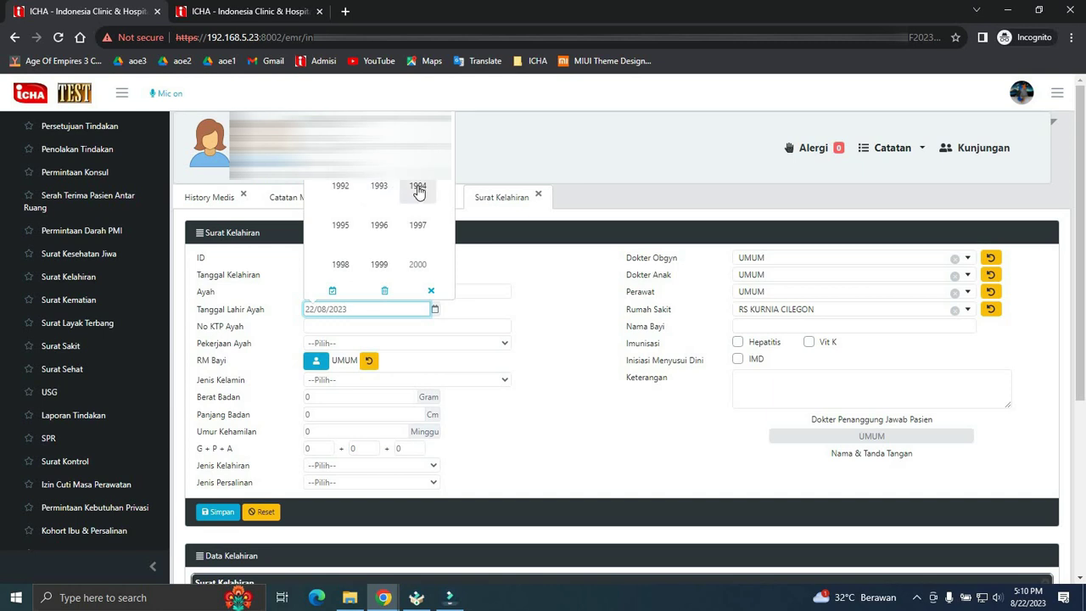
click(380, 265)
click(381, 189)
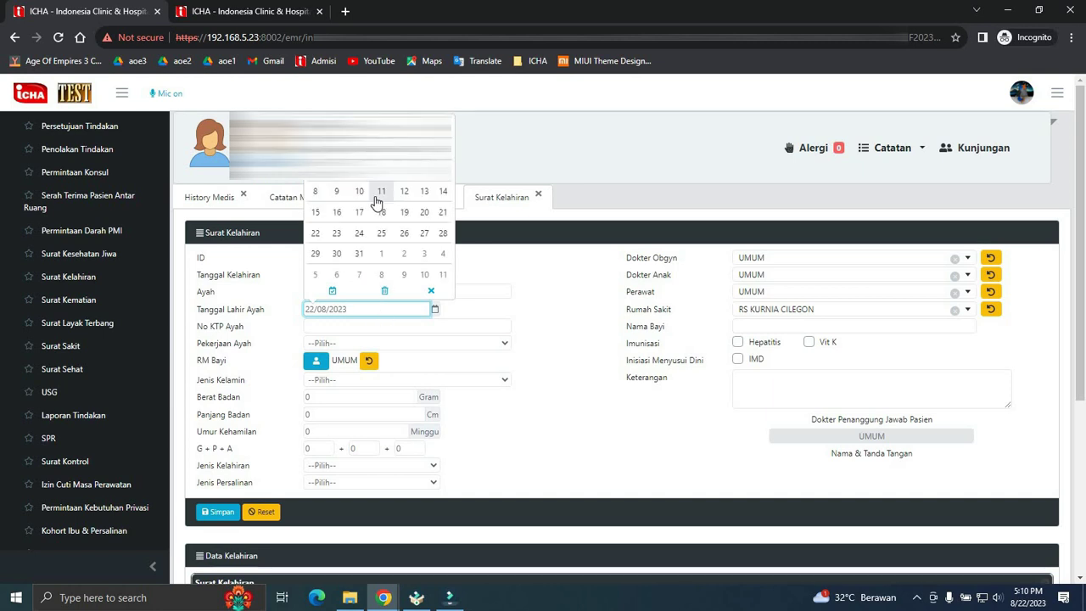
click(383, 195)
- Set the father's occupation to TIDAK BEKERJA/DLL and enter his ID card number
click(358, 348)
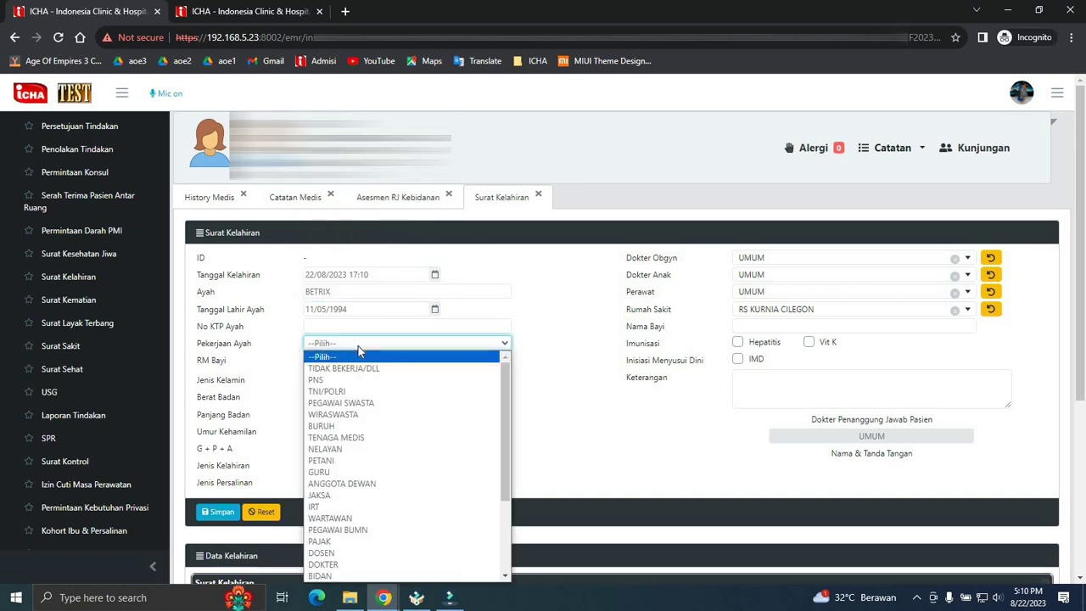
click(364, 358)
click(370, 323)
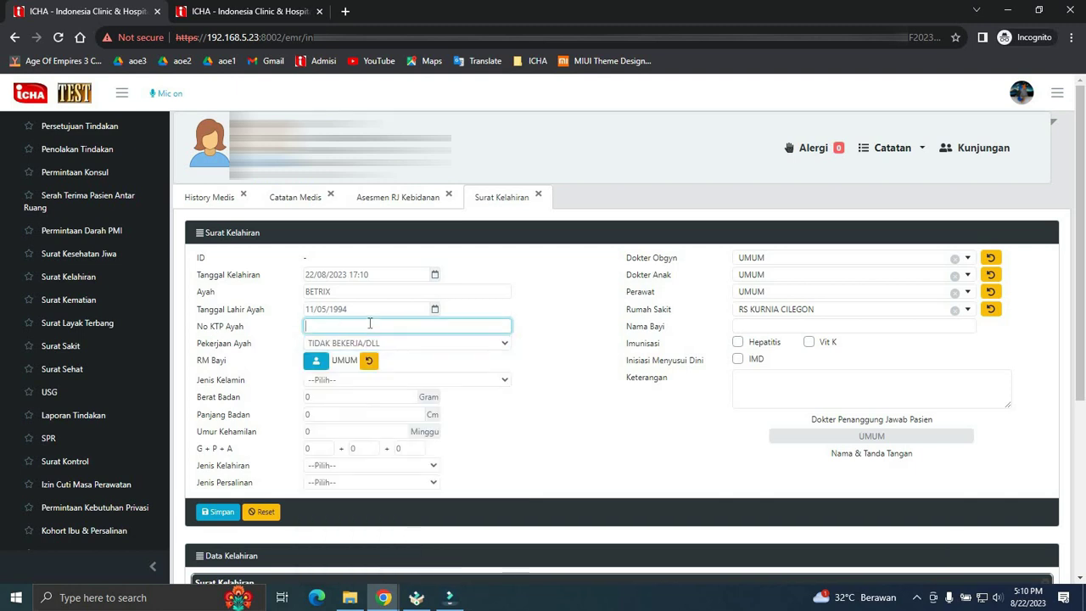
text(1234567891234)
- Link the baby's medical record from the search results and set the sex to LAKI-LAKI
click(316, 360)
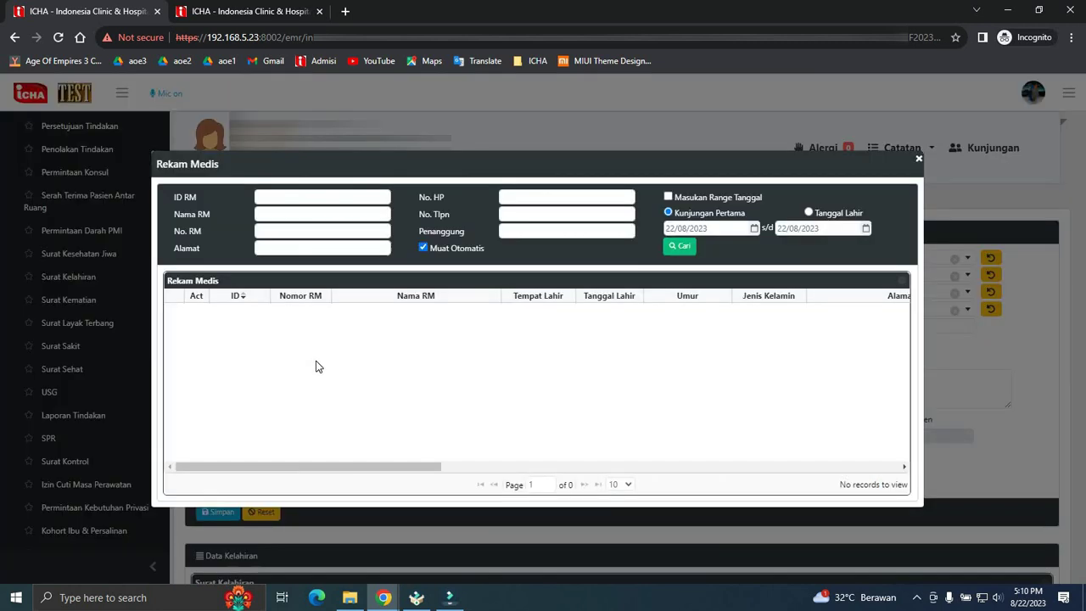
click(366, 215)
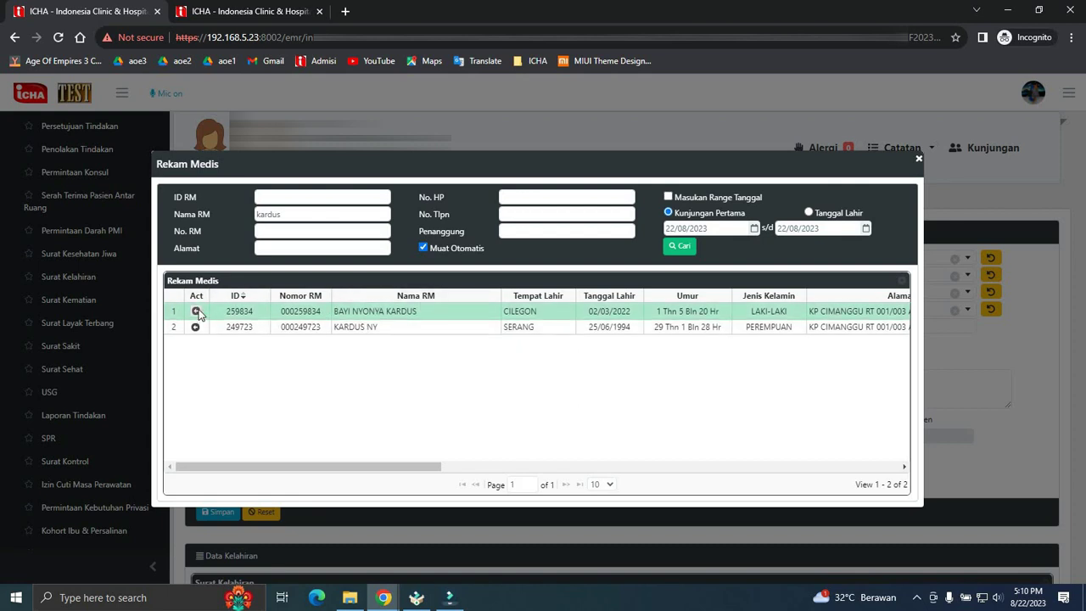
click(196, 311)
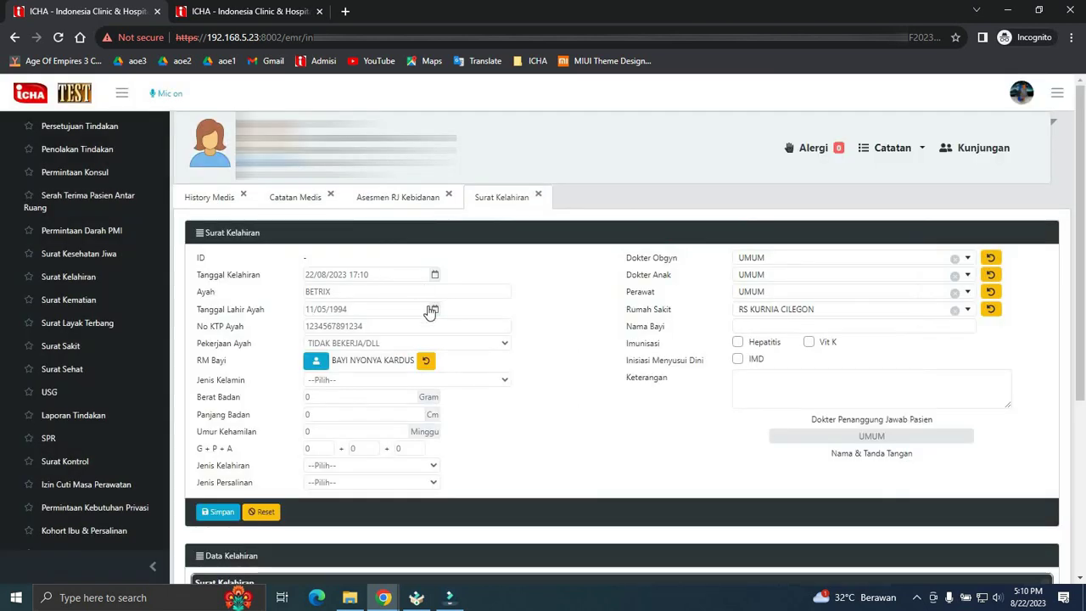
click(472, 382)
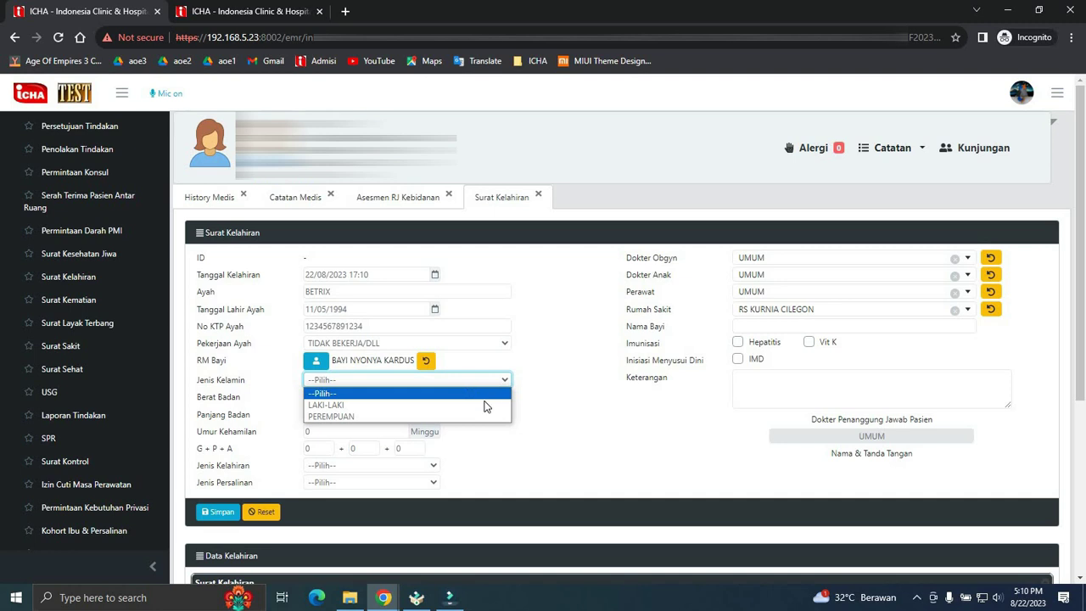
click(479, 410)
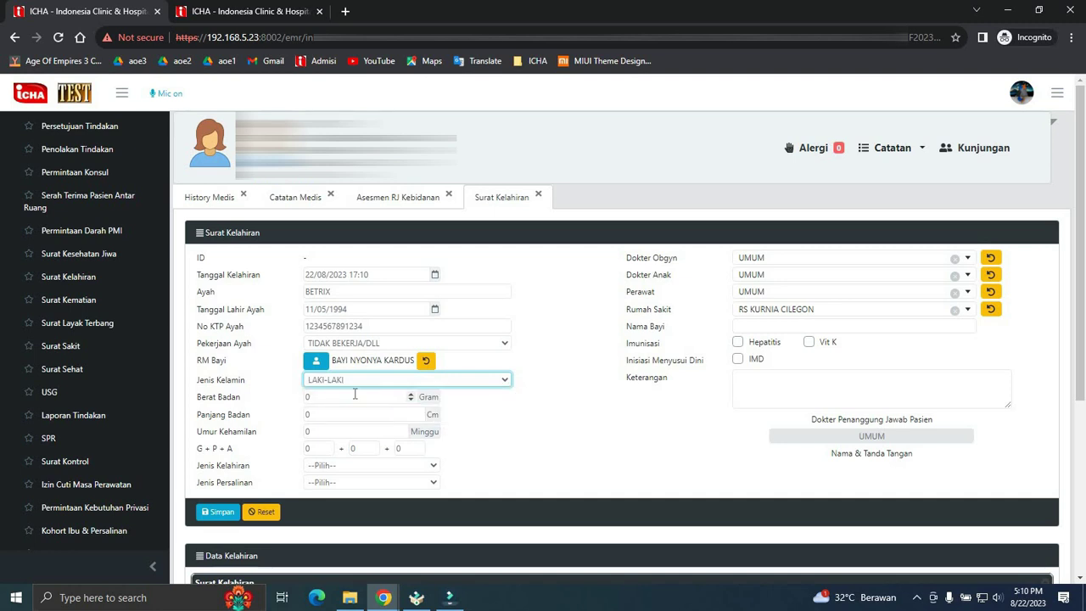
- Enter birth weight 2000 g, length 50 cm, gestation 50 weeks and gravida 1
drag(356, 396, 291, 396)
text(2)
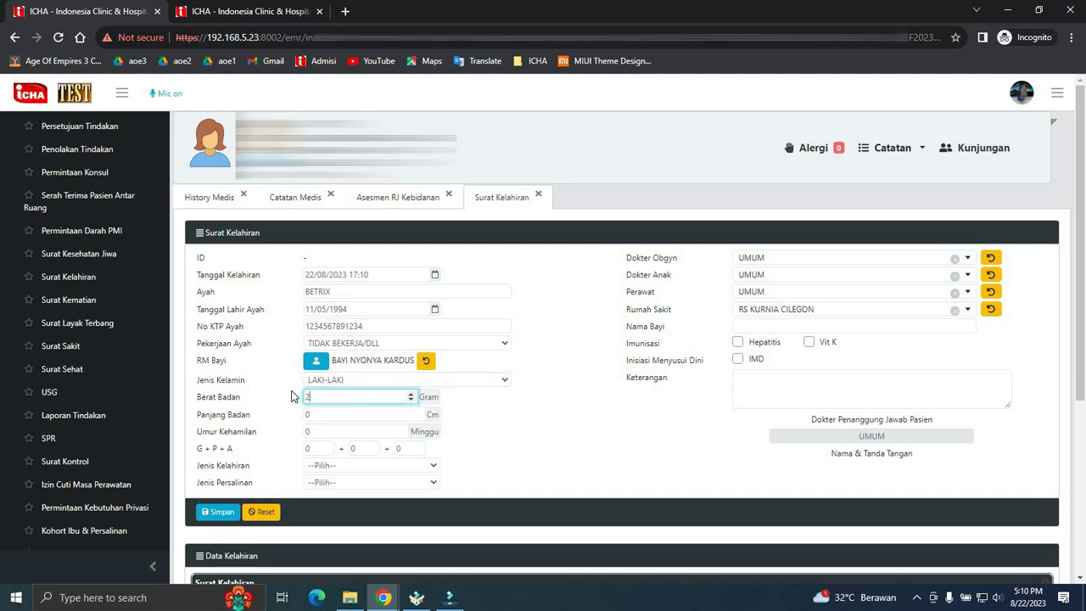
text(000)
key(Tab)
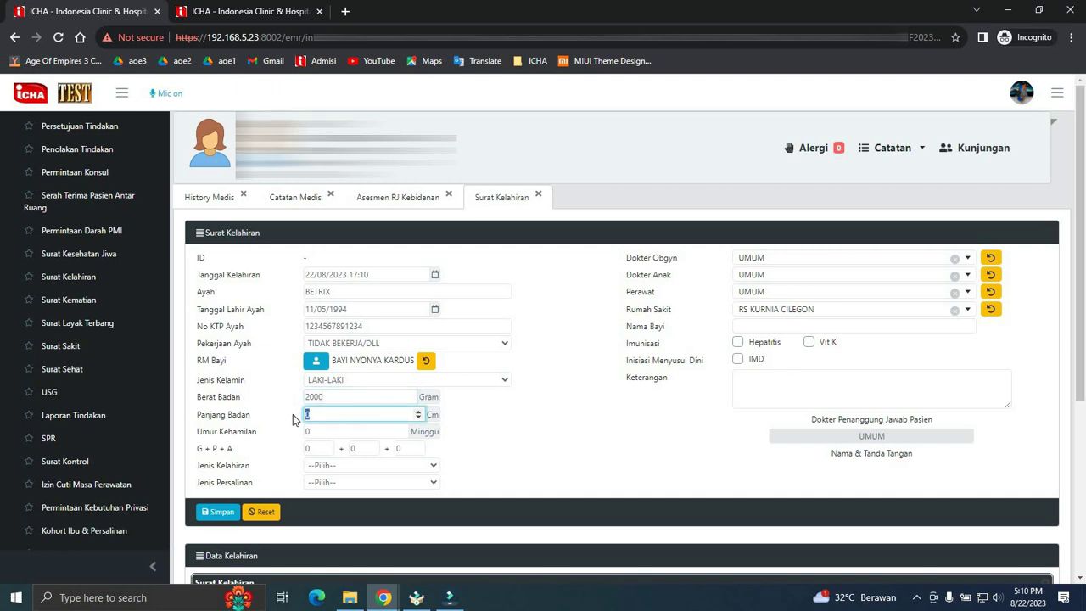
text(50)
key(Tab)
text(50)
key(Tab)
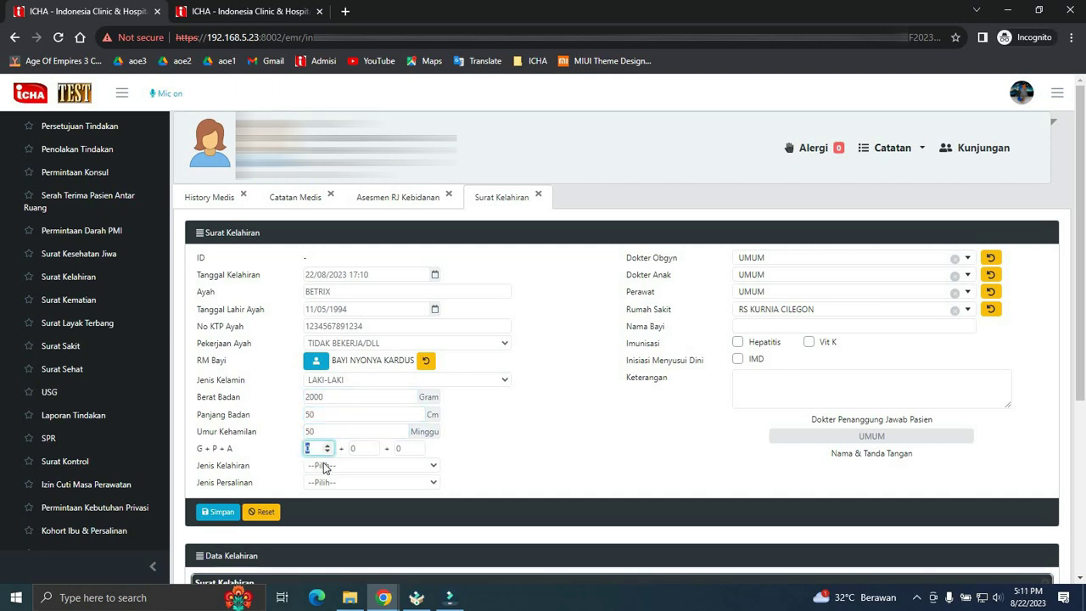
text(1)
- Set the birth type to TUNGGAL and the delivery type to SPONTAN
click(407, 466)
click(380, 486)
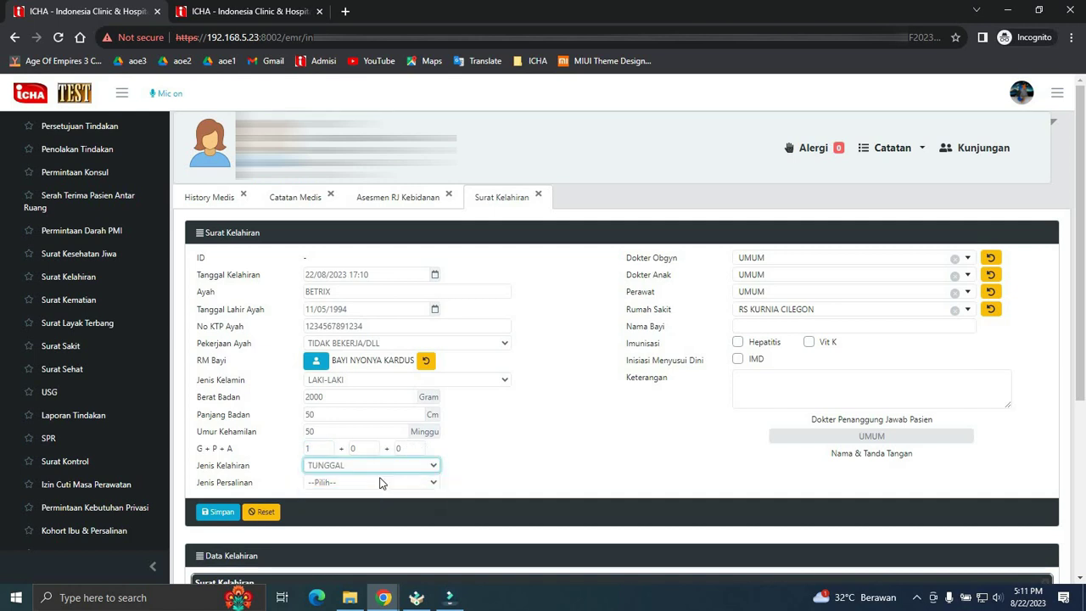
click(380, 484)
click(359, 507)
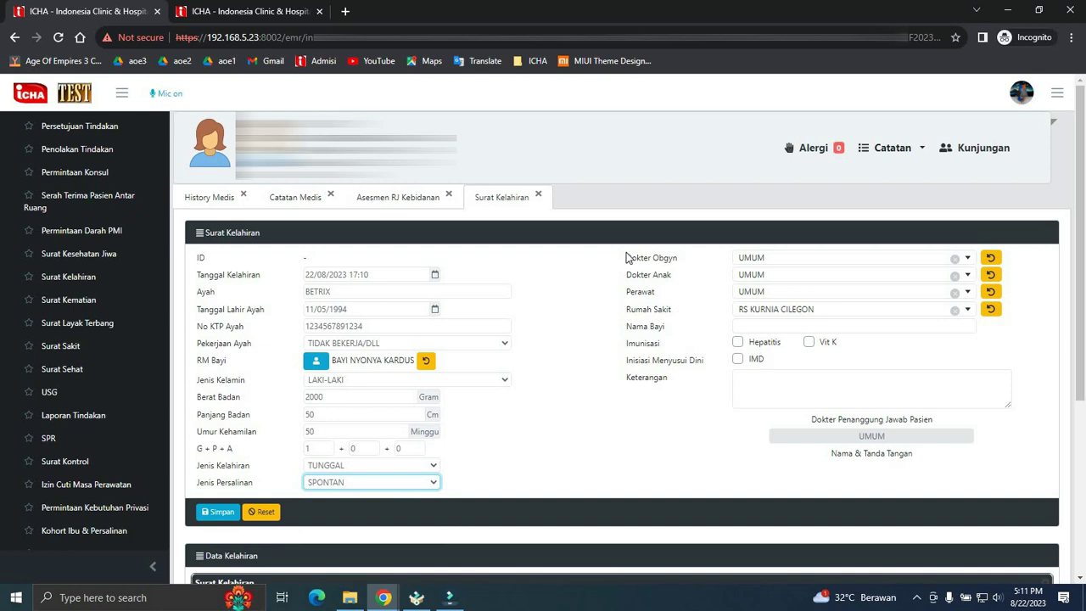
- Choose UMUM as pediatrician and nurse, and RS KURNIA CILEGON as the hospital
click(736, 273)
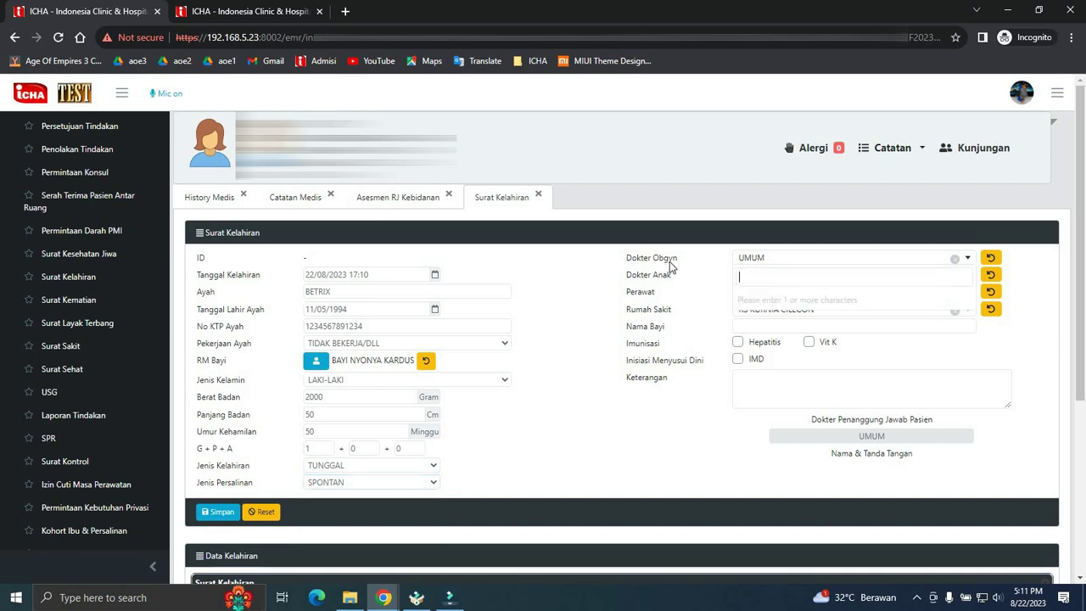
text(umum)
key(Return)
click(695, 291)
text(umum)
key(Return)
click(791, 307)
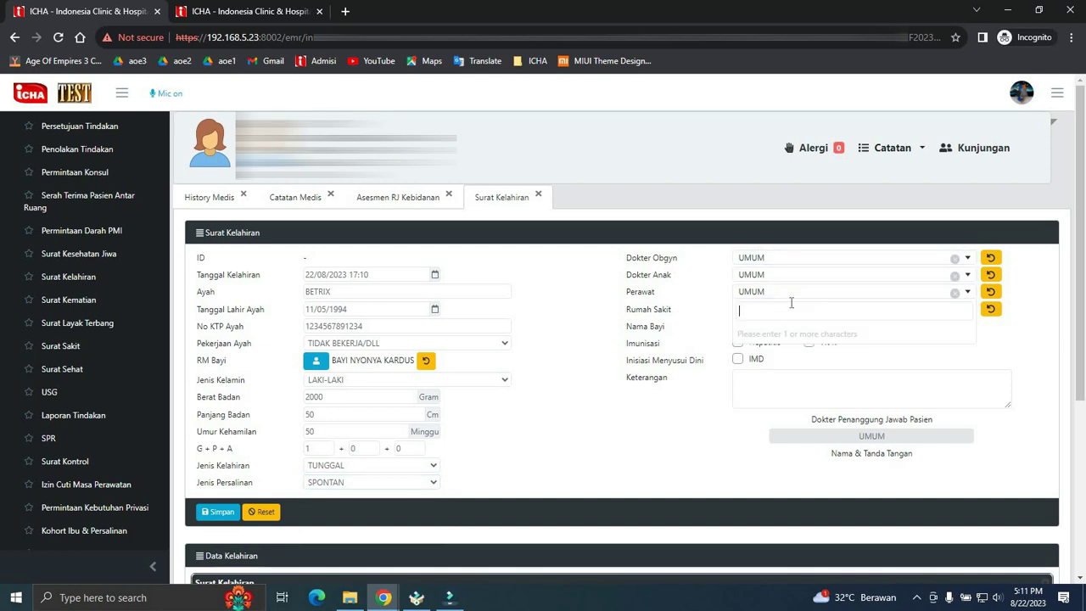
text(kurnia)
key(Return)
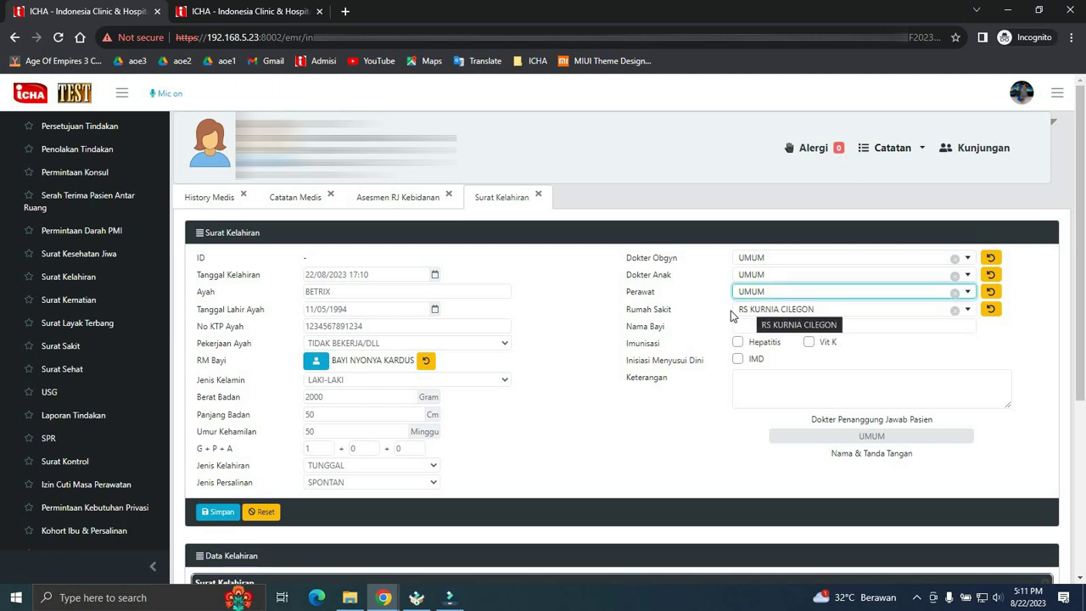
- Enter the baby's name, tick Hepatitis and IMD, and fill the Keterangan remark
drag(651, 314, 679, 316)
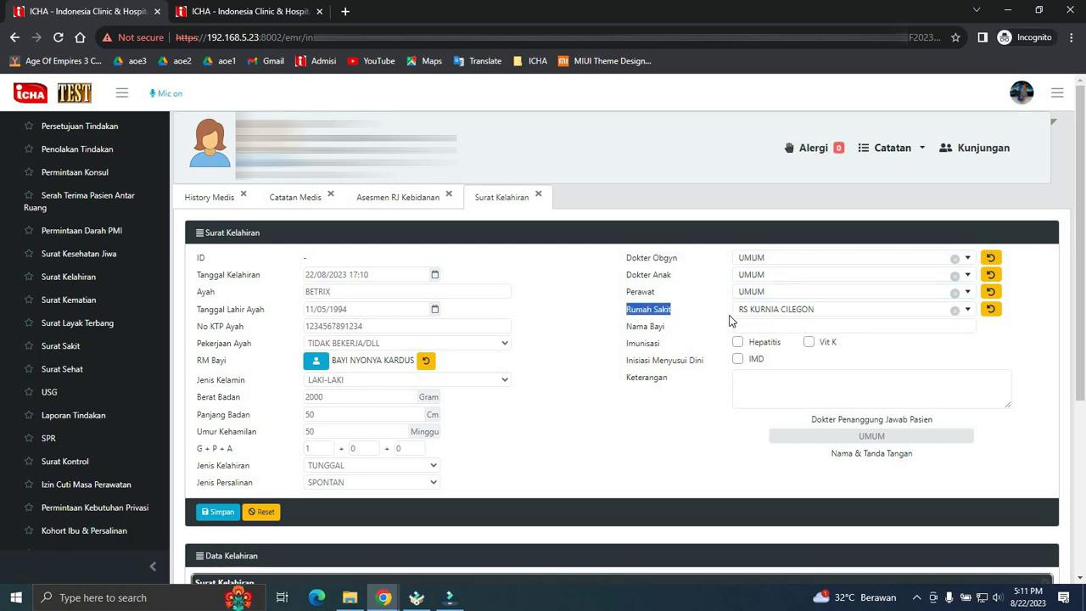
click(760, 320)
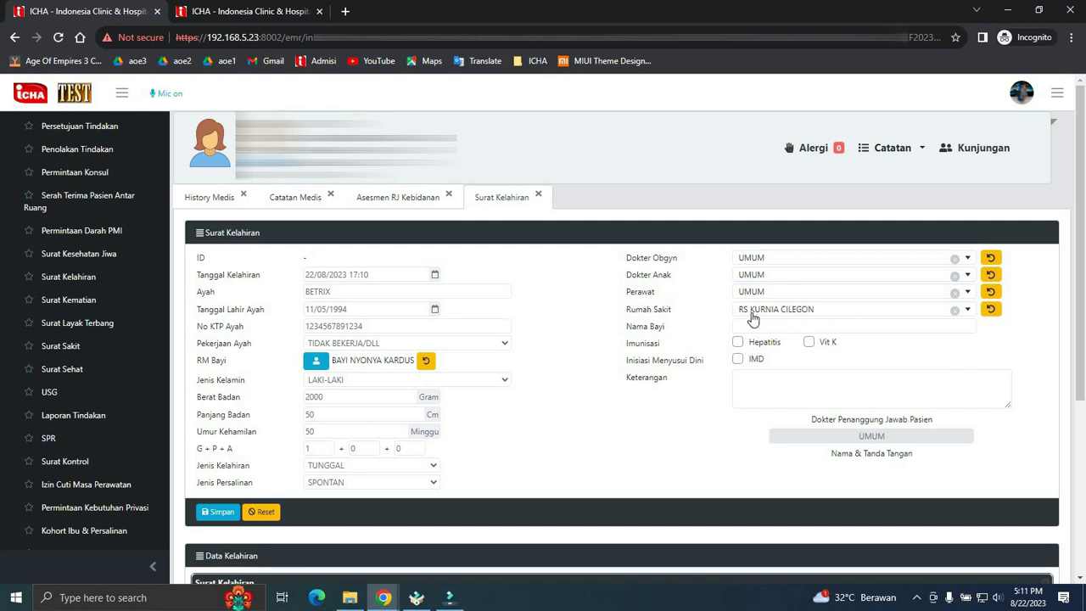
click(777, 327)
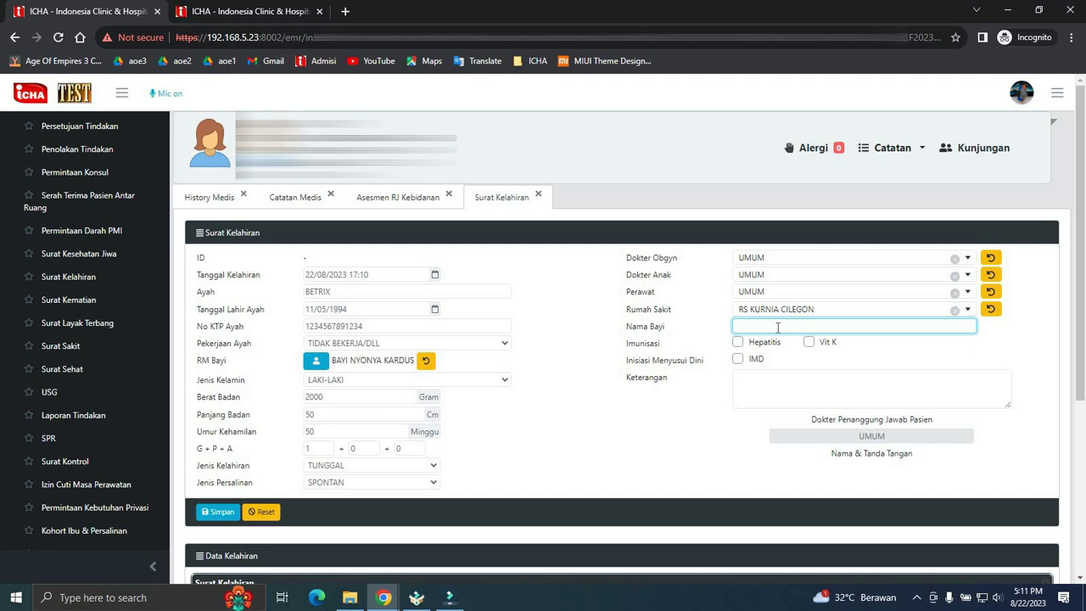
text(an)
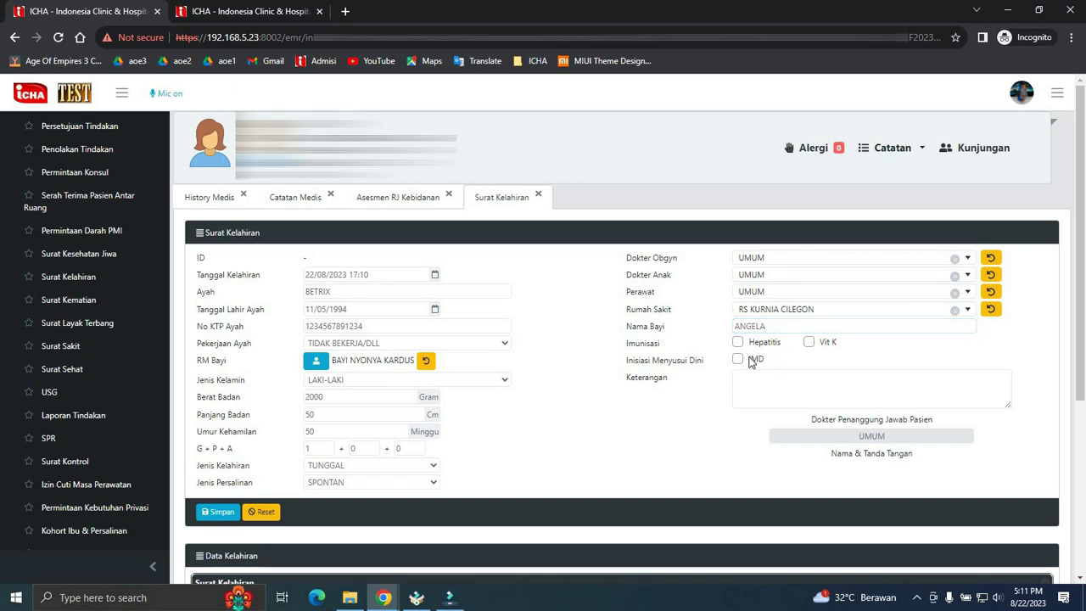
click(738, 343)
click(737, 360)
click(759, 388)
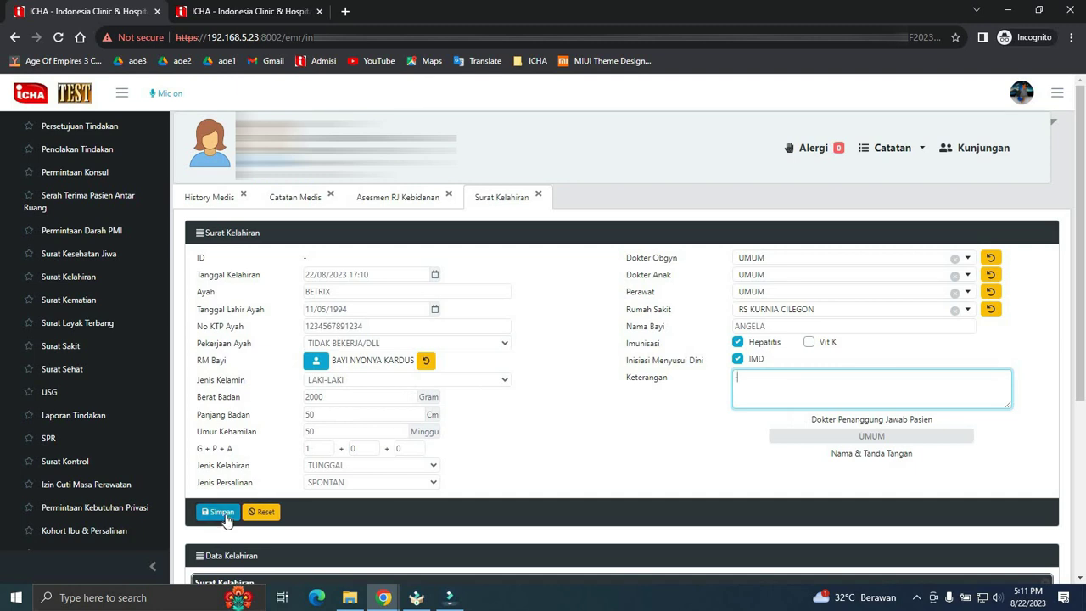
- Save the birth certificate, dismiss the confirmation, and open Asesmen RI Neonatus
click(222, 512)
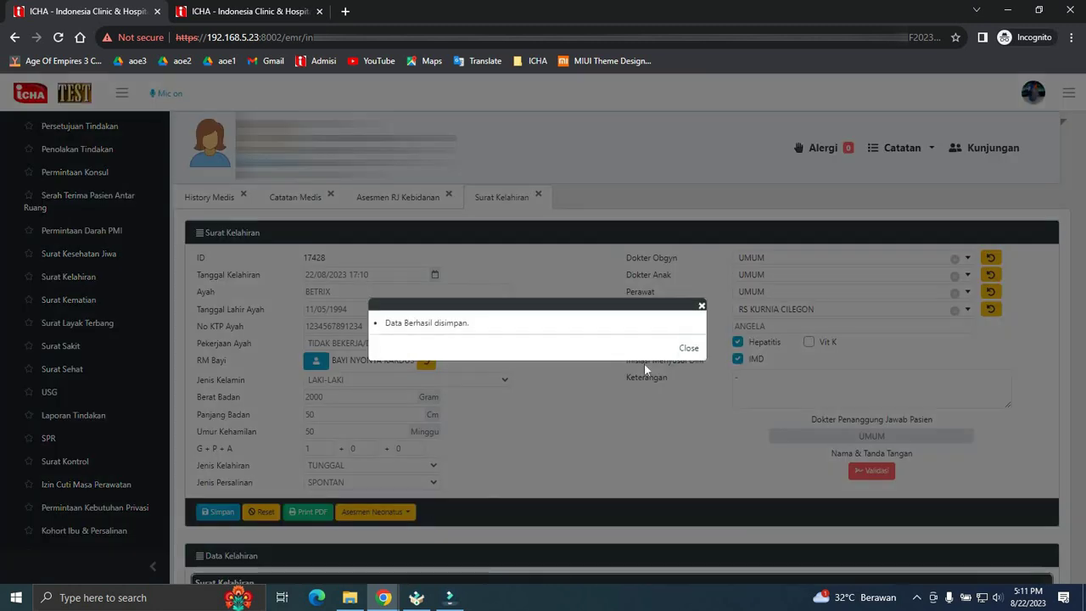
click(684, 348)
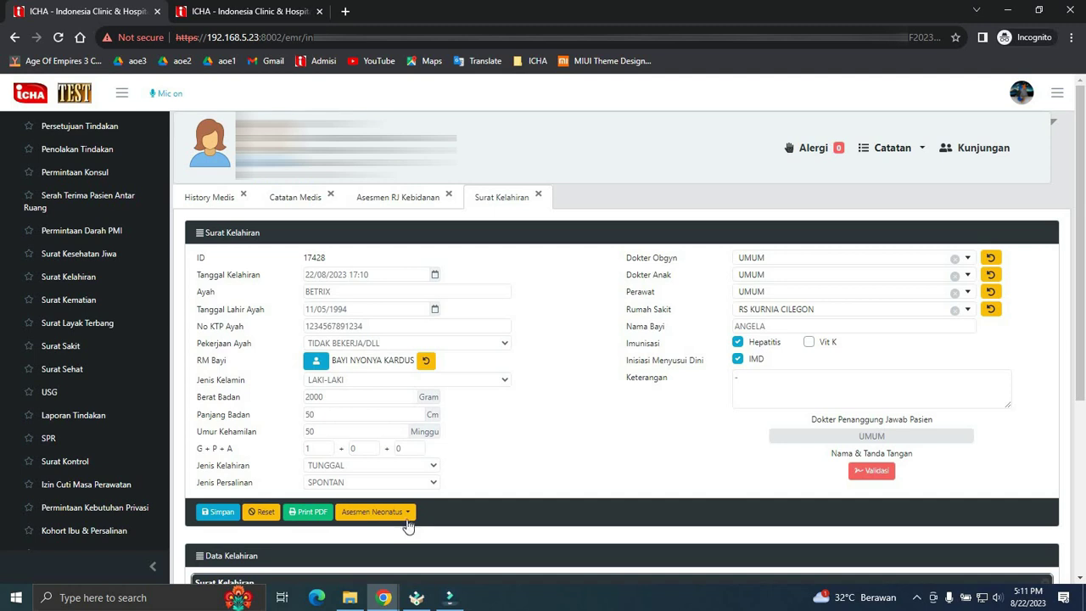
click(399, 514)
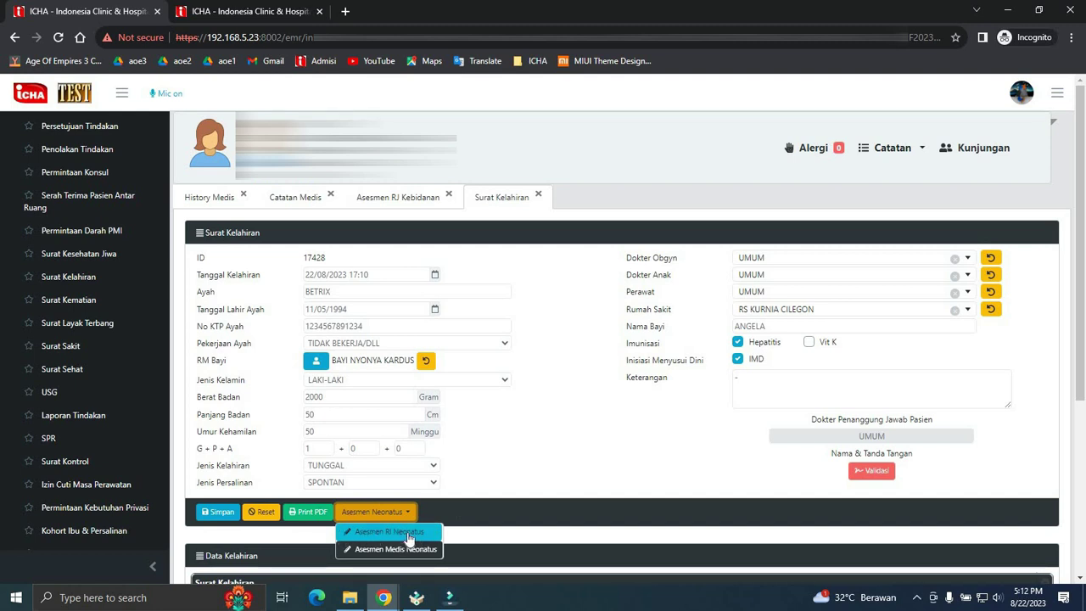
click(408, 536)
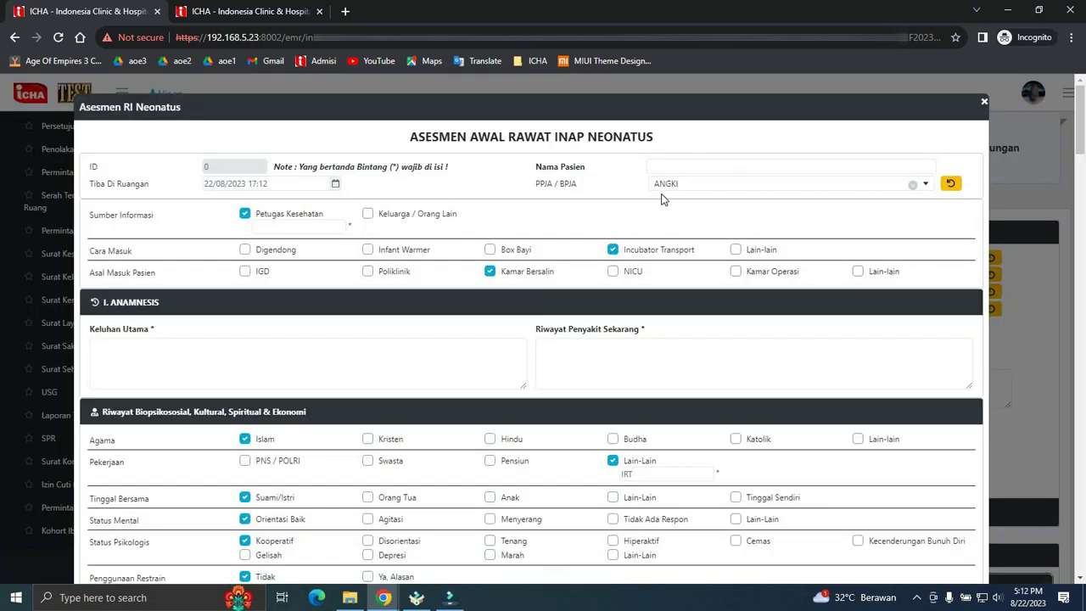
- Fill in the patient name, the health worker as information source, and '-' for Keluhan Utama
click(702, 165)
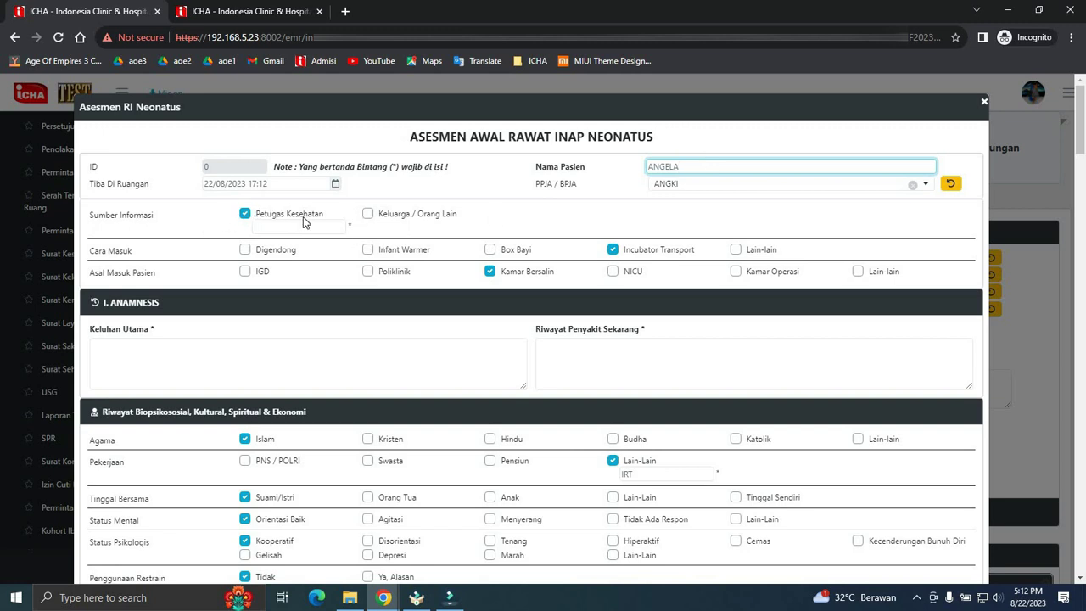
click(368, 215)
click(368, 214)
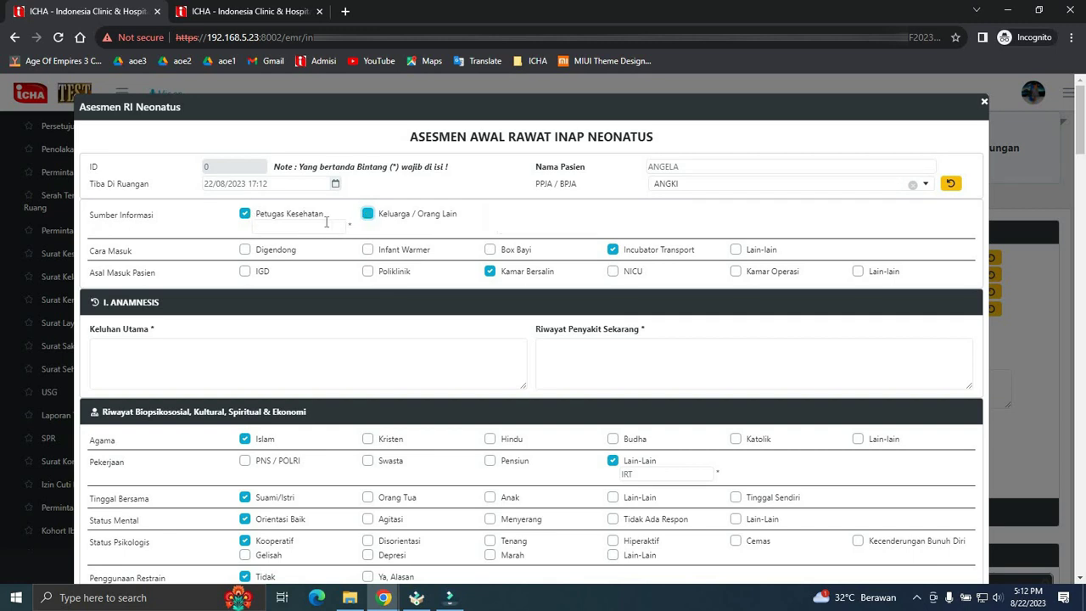
click(325, 224)
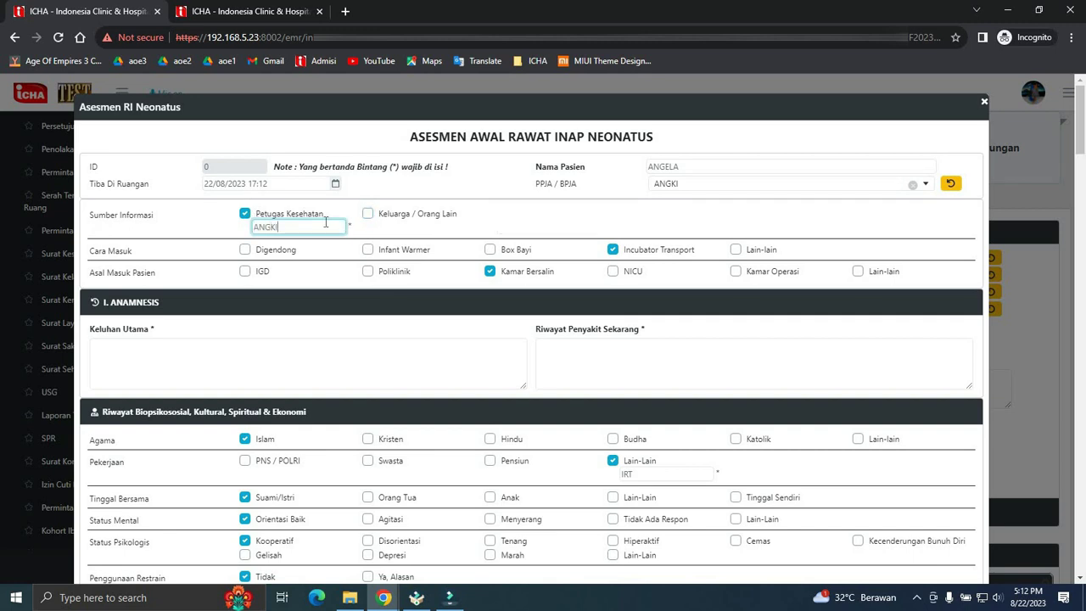
click(379, 355)
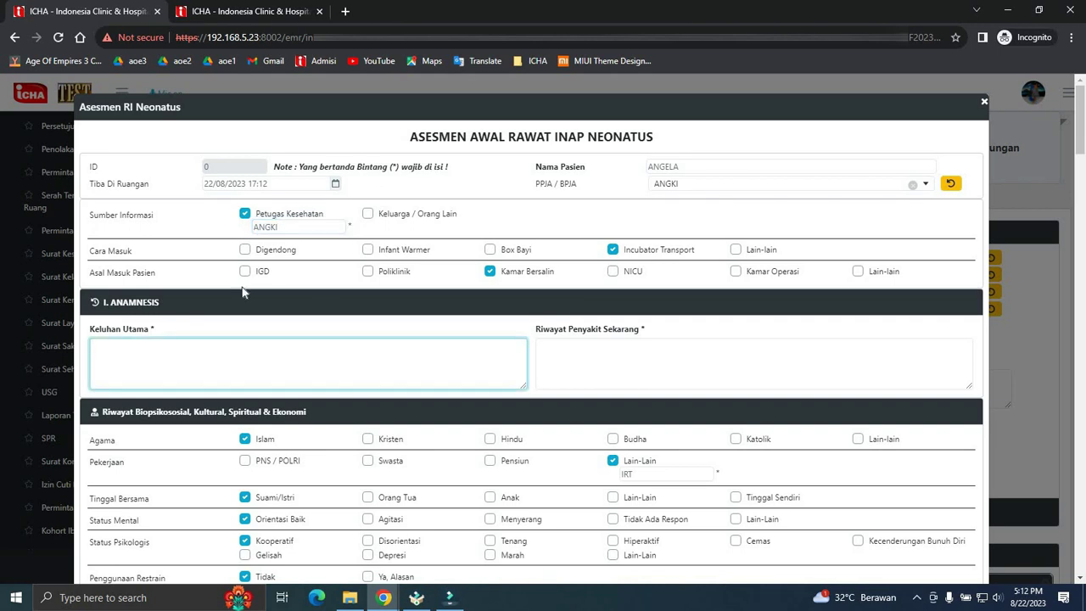
scroll(242, 292, down, 1)
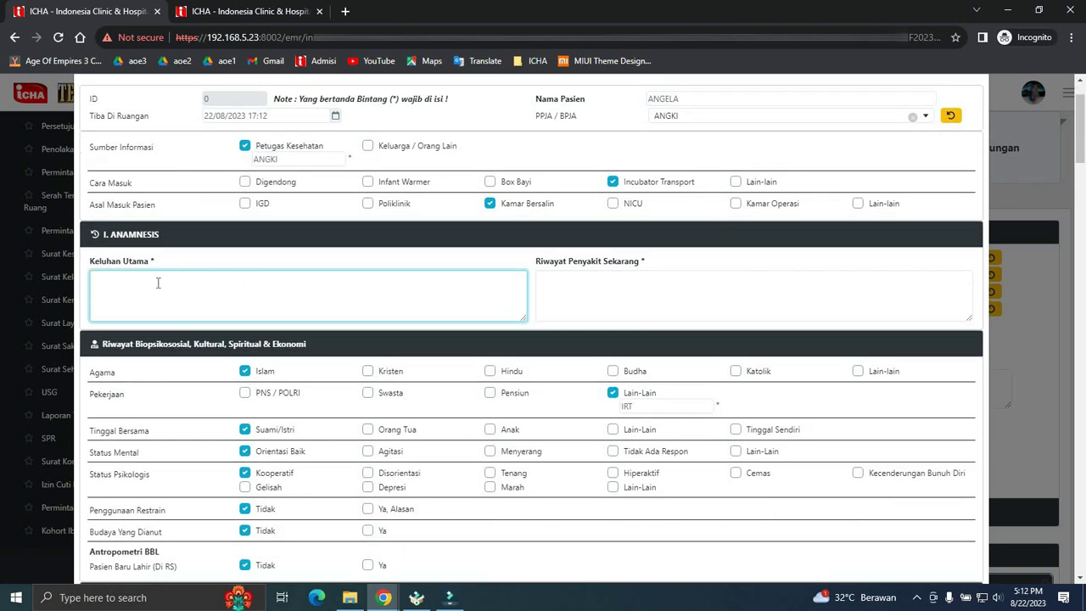
click(595, 285)
- Enter the pregnancy history counts G 1, P 0 and A 0
scroll(577, 309, down, 5)
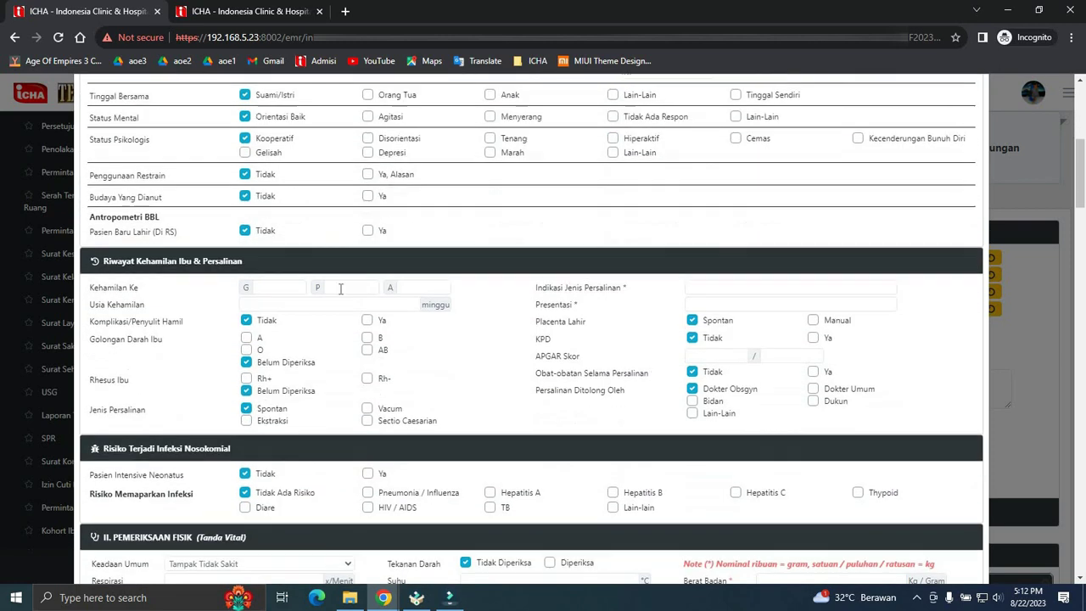
key(Tab)
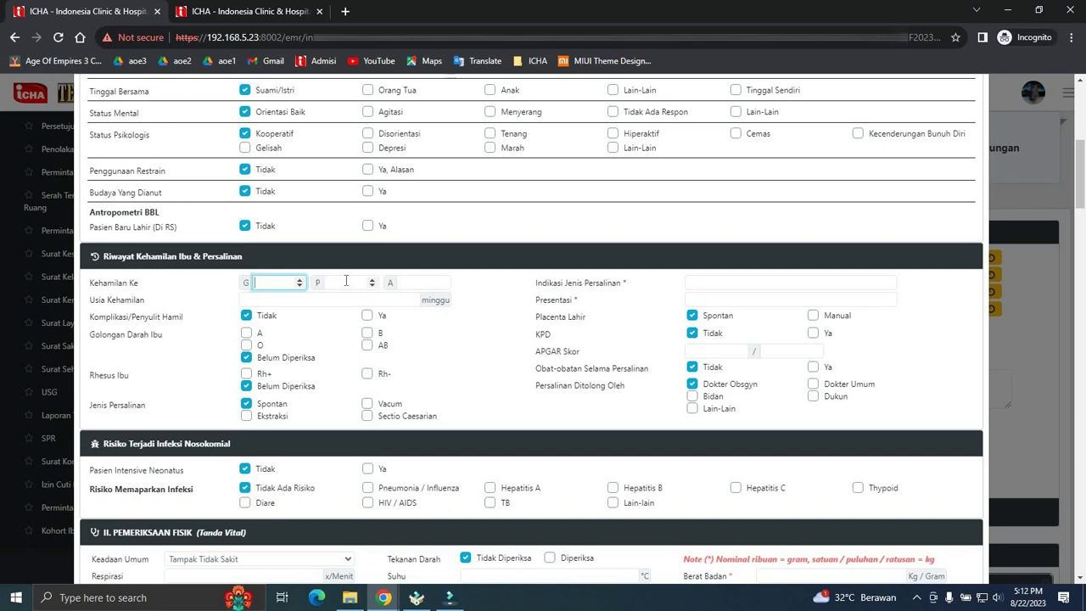
text(1)
key(Tab)
text(0)
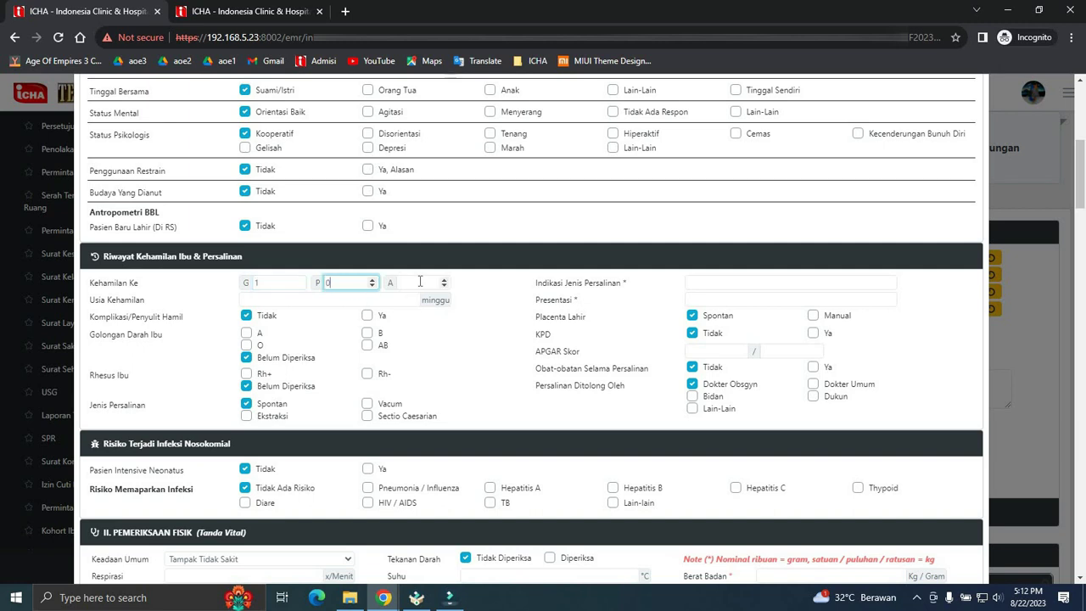
click(419, 282)
text(0)
- Record 40 weeks' gestation, delivery indication NYERI, and APGAR scores 1 and 1
click(340, 300)
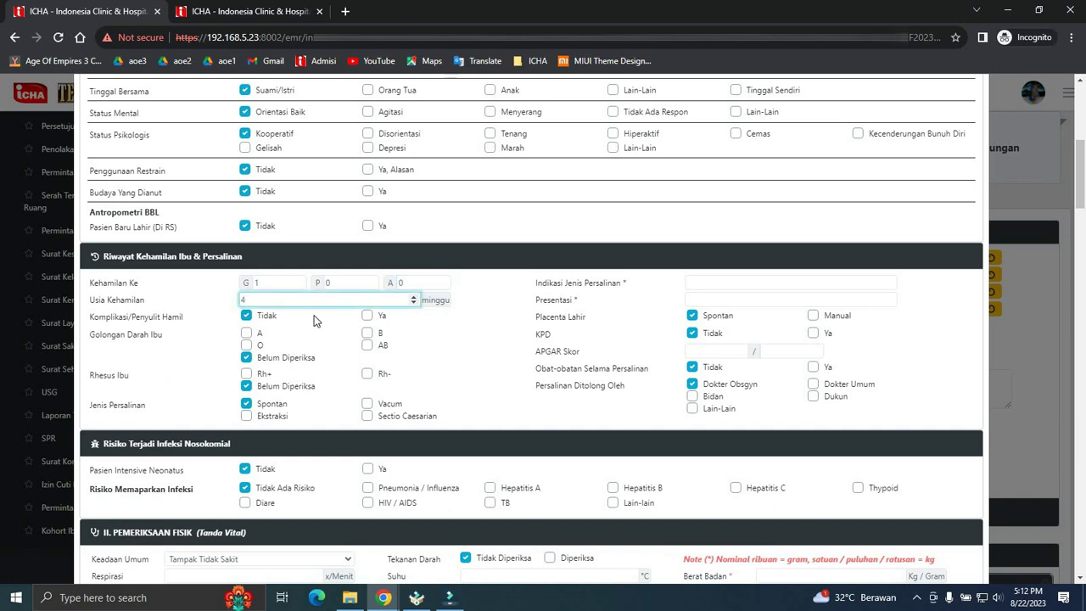
click(725, 281)
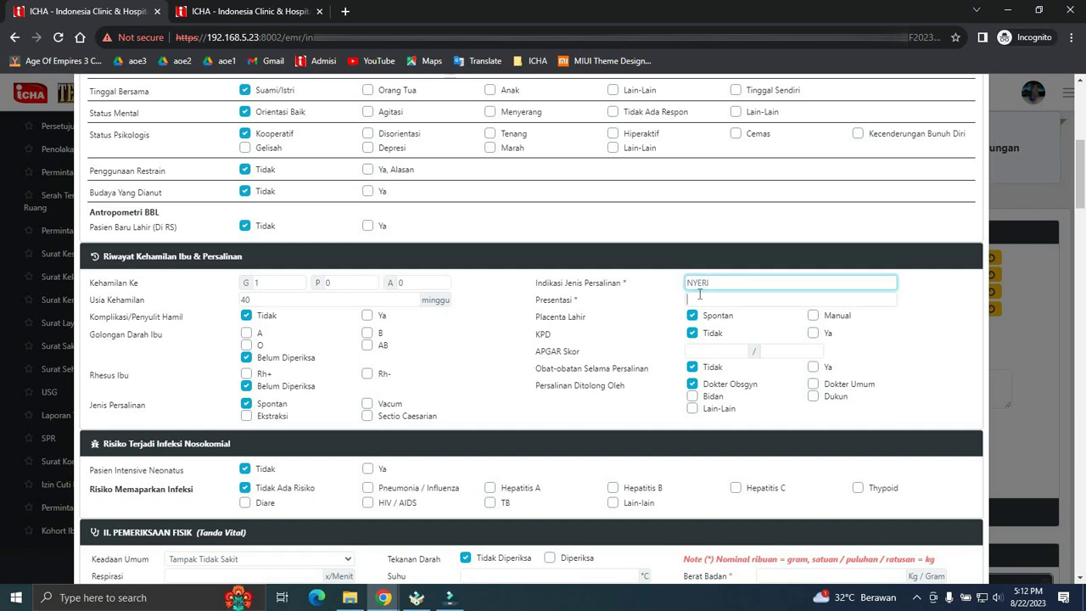
click(699, 297)
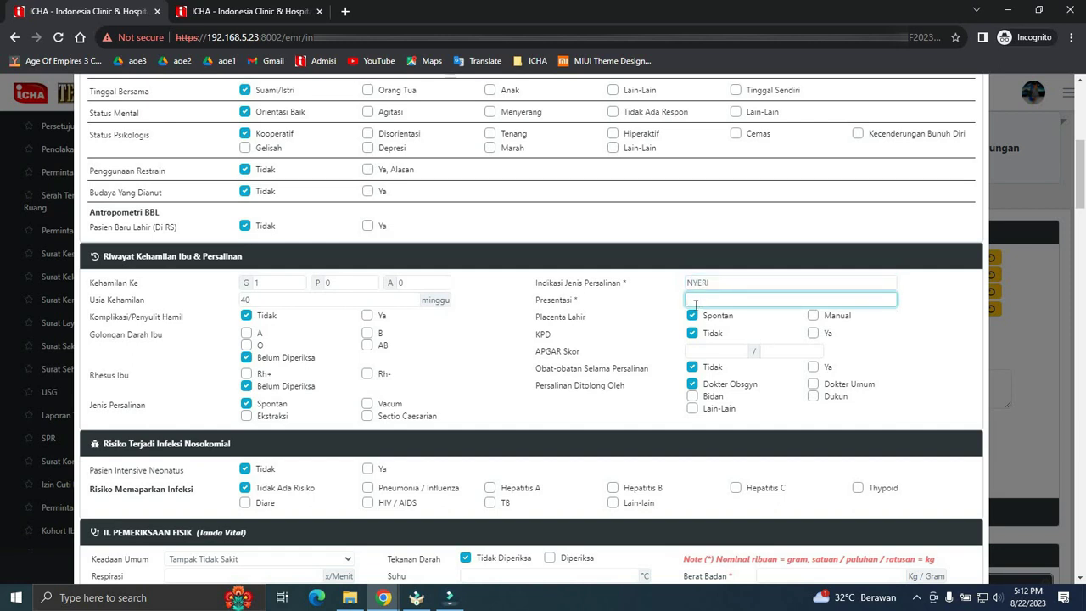
click(740, 352)
text(1)
click(774, 350)
text(1)
scroll(526, 360, down, 5)
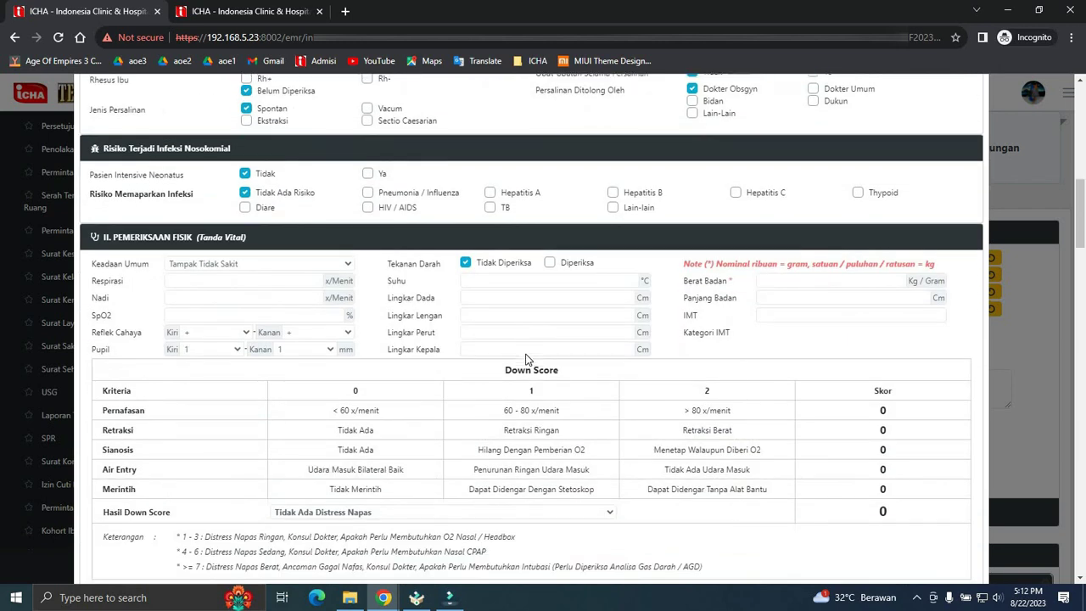
- Enter 50 for respiration, pulse, SpO2 and the chest, arm, abdomen and head circumferences
click(214, 169)
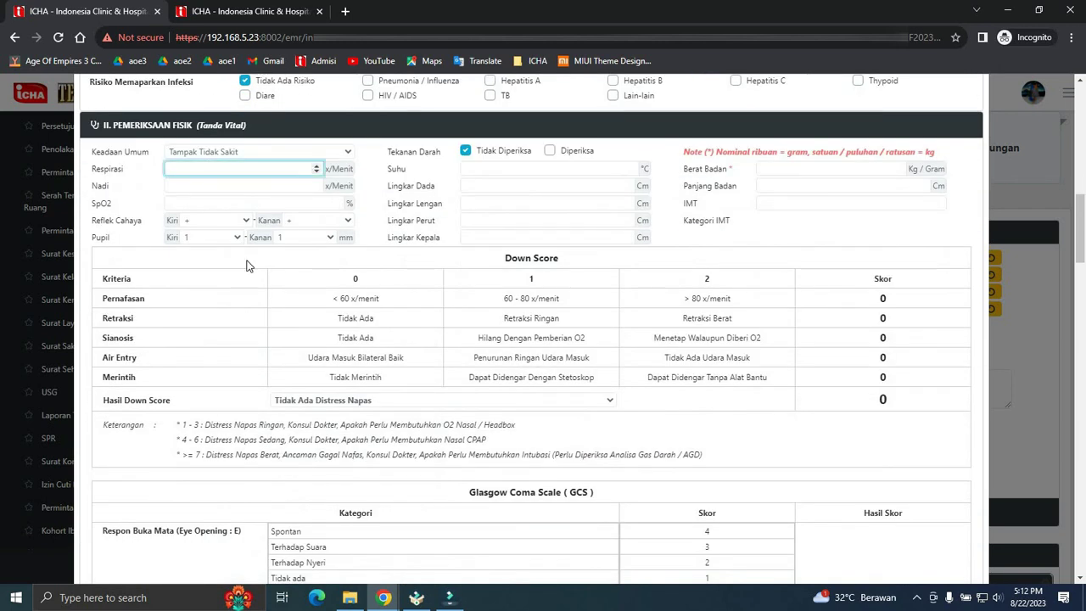
text(50)
click(224, 186)
text(50)
click(231, 203)
text(50)
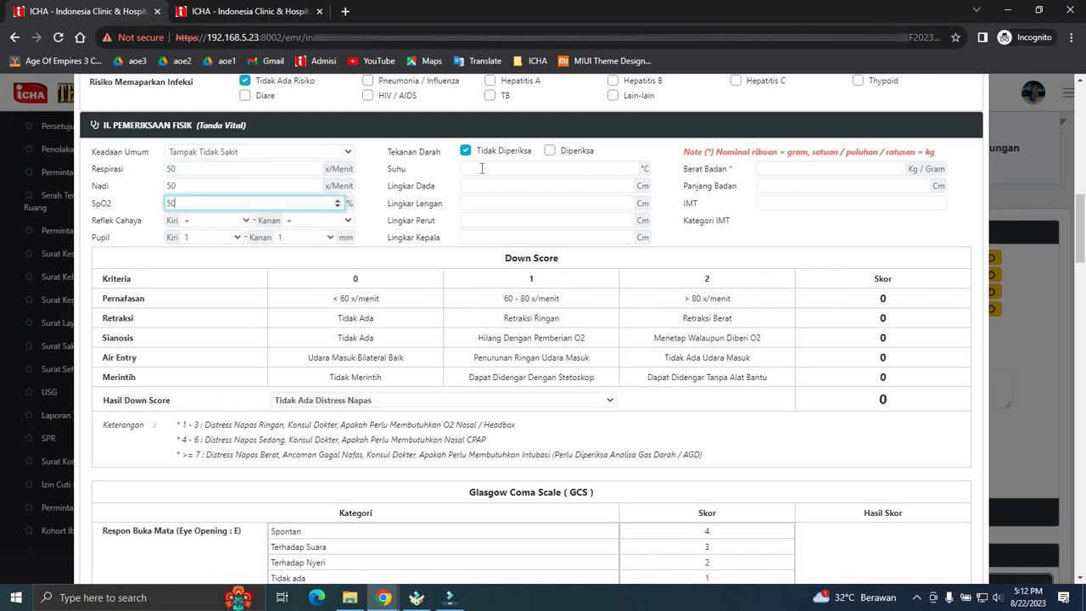
click(482, 168)
text(50)
click(483, 186)
text(50)
click(485, 203)
text(50)
click(492, 221)
text(50)
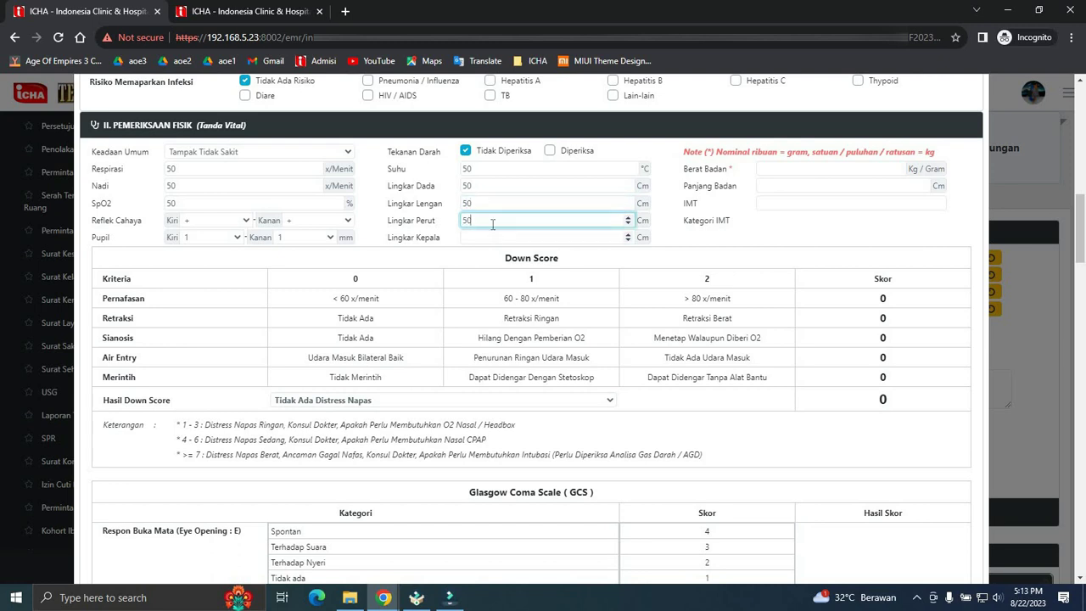
key(Tab)
- Correct the temperature to 30 and set weight 2 and body length 50, giving IMT 8
text(50)
double_click(482, 167)
text(3)
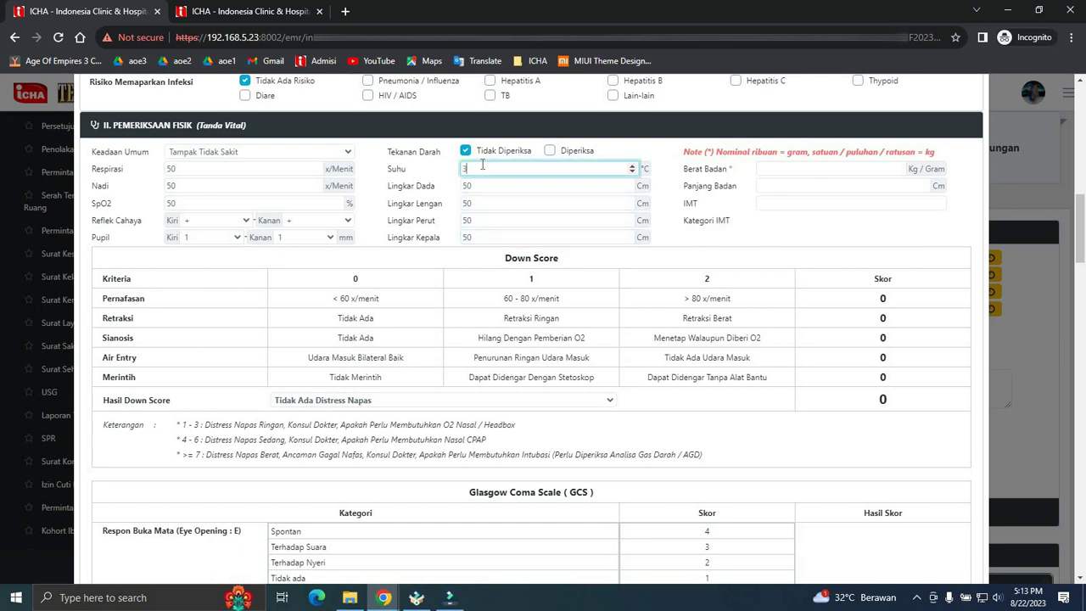
text(0)
click(780, 168)
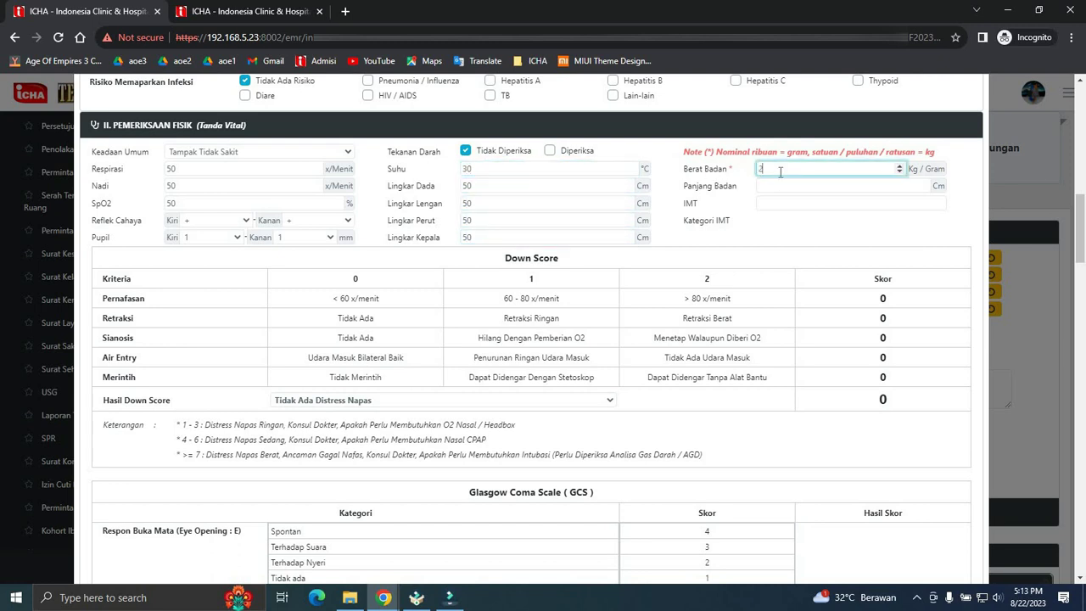
text(2)
click(783, 187)
text(2)
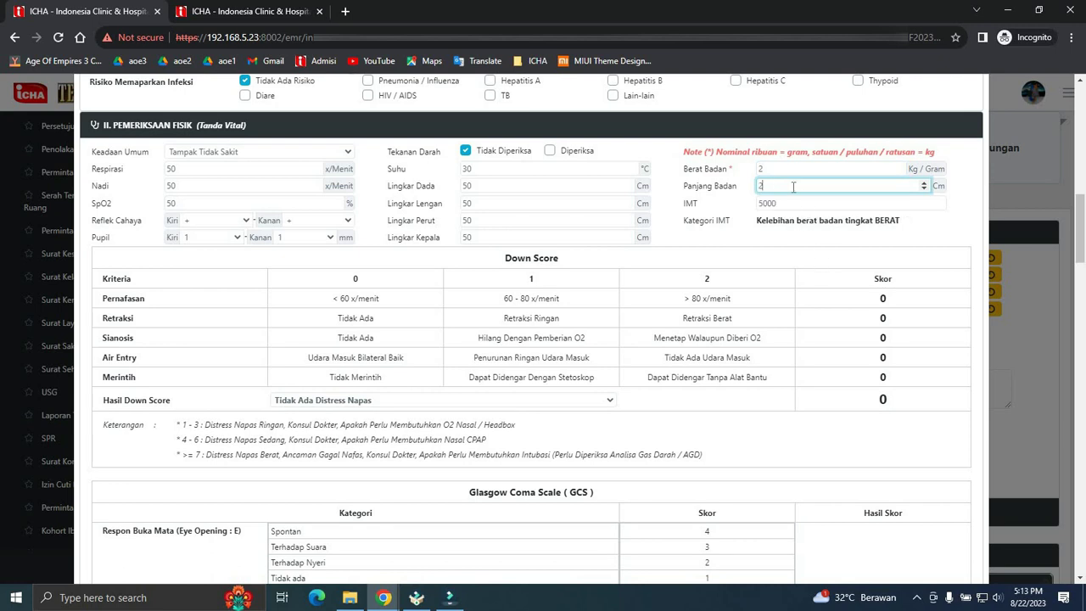
drag(780, 184, 731, 192)
text(50)
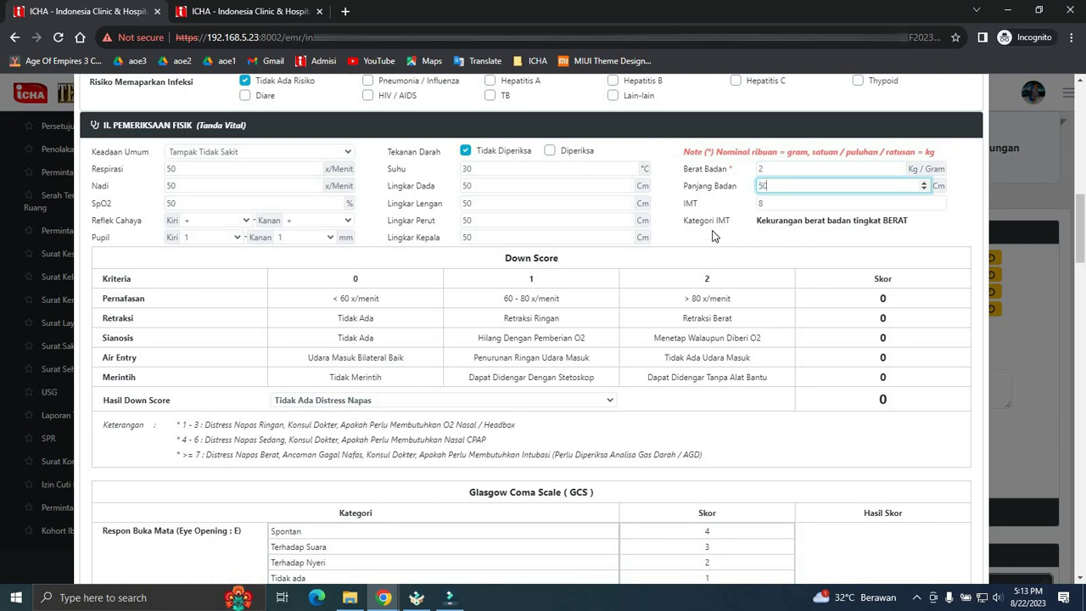
scroll(534, 281, down, 4)
- Save the Asesmen RI Neonatus form from its bottom and dismiss the success alert
scroll(534, 276, down, 9)
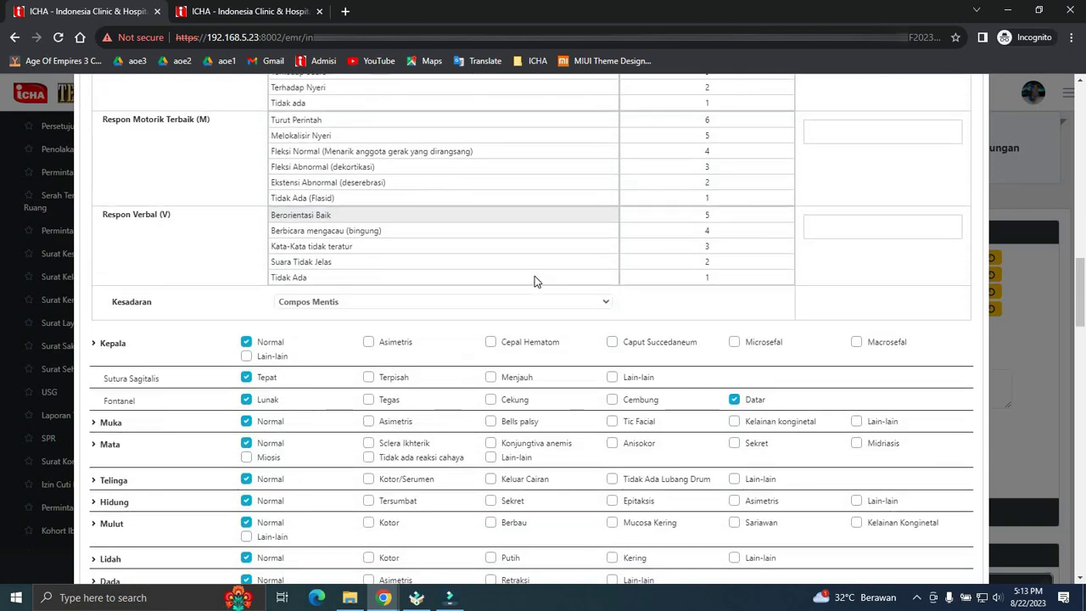
scroll(449, 348, down, 8)
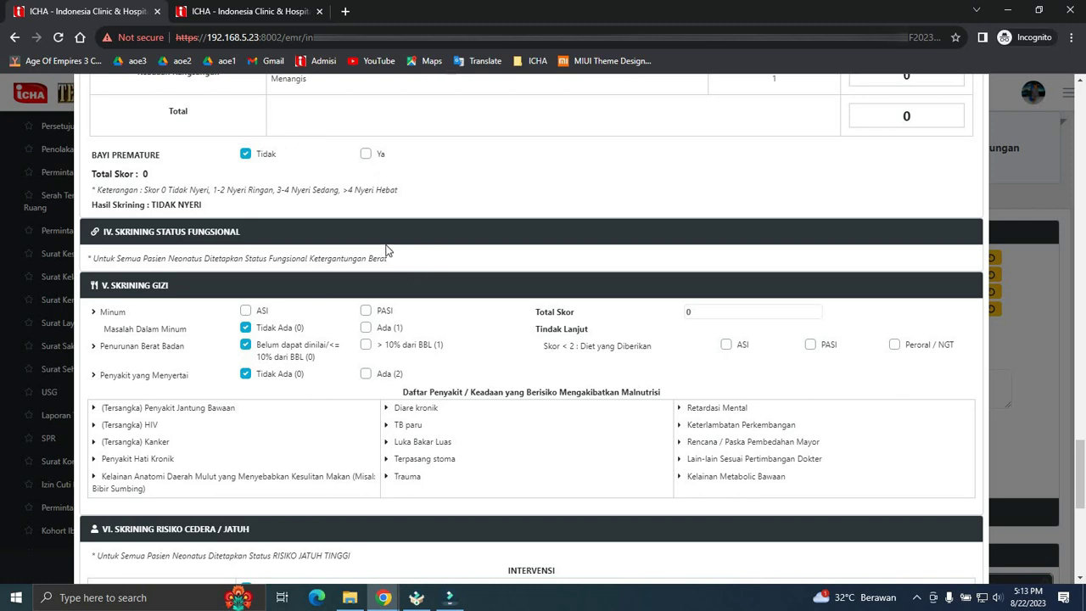
scroll(394, 326, down, 2)
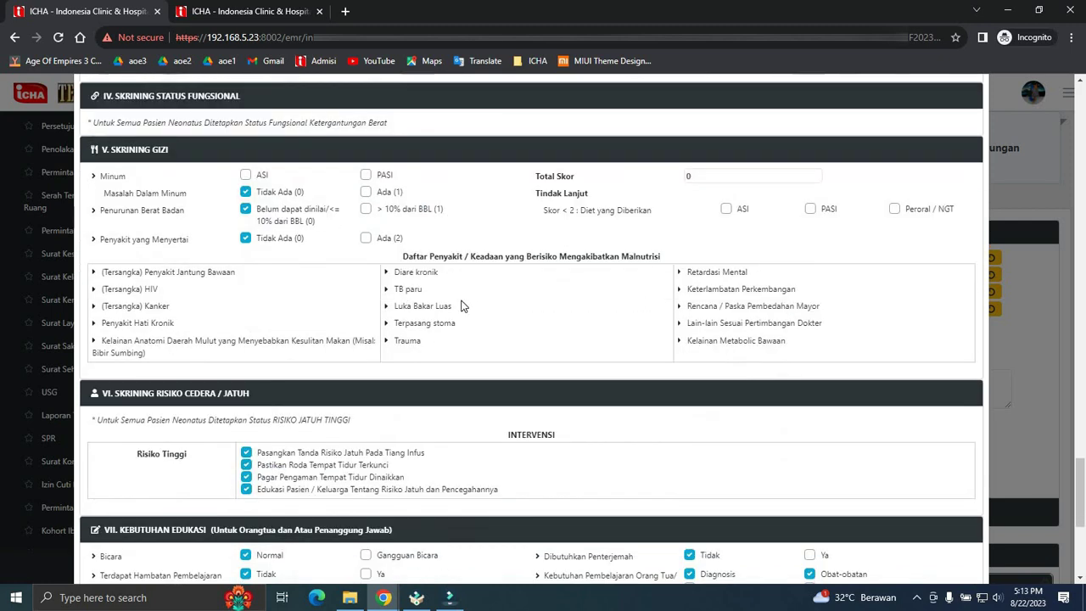
scroll(452, 323, down, 5)
scroll(364, 347, up, 2)
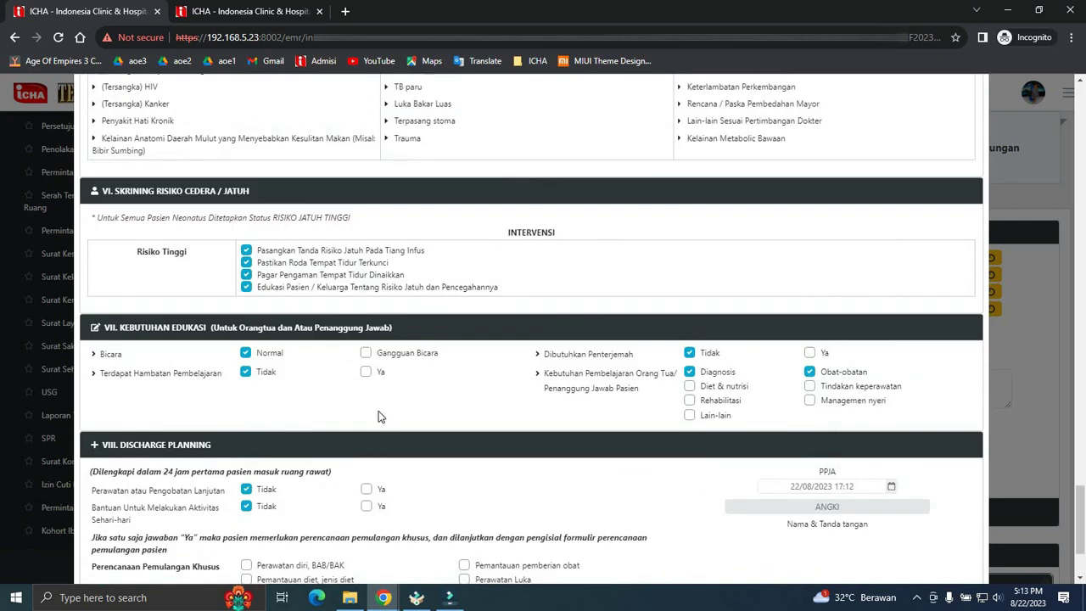
scroll(379, 417, down, 2)
click(116, 541)
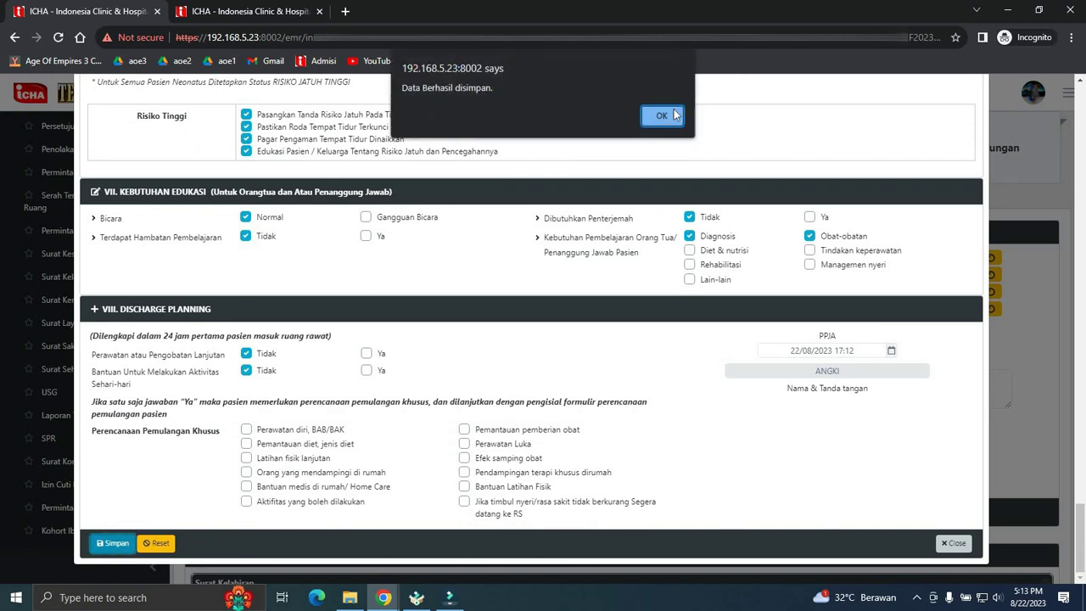
key(Return)
- Close the nursing form and open Asesmen Medis Neonatus, starting on the patient name
click(954, 543)
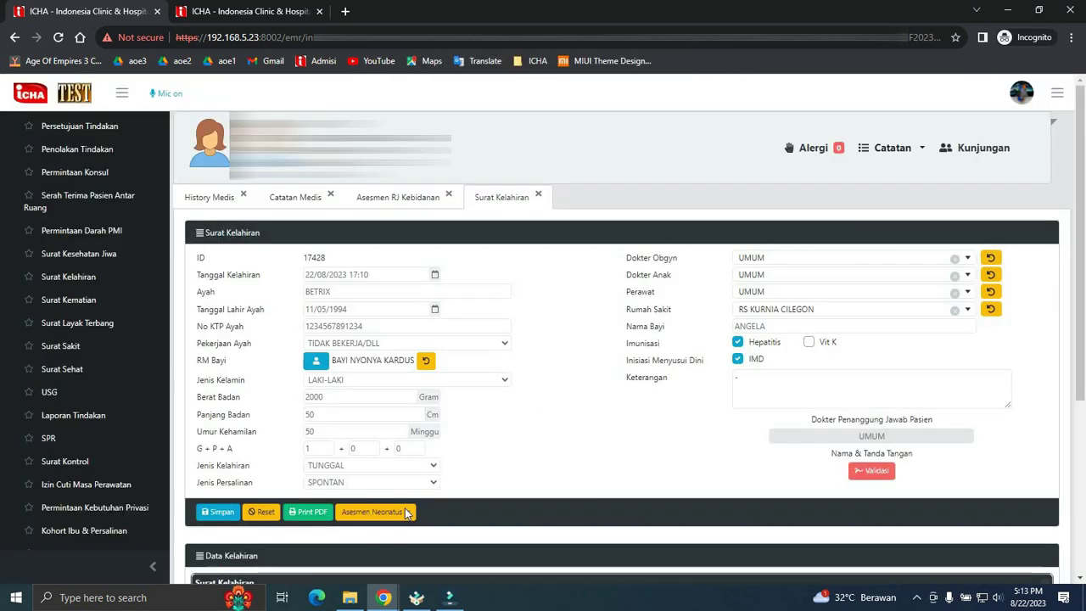
click(376, 513)
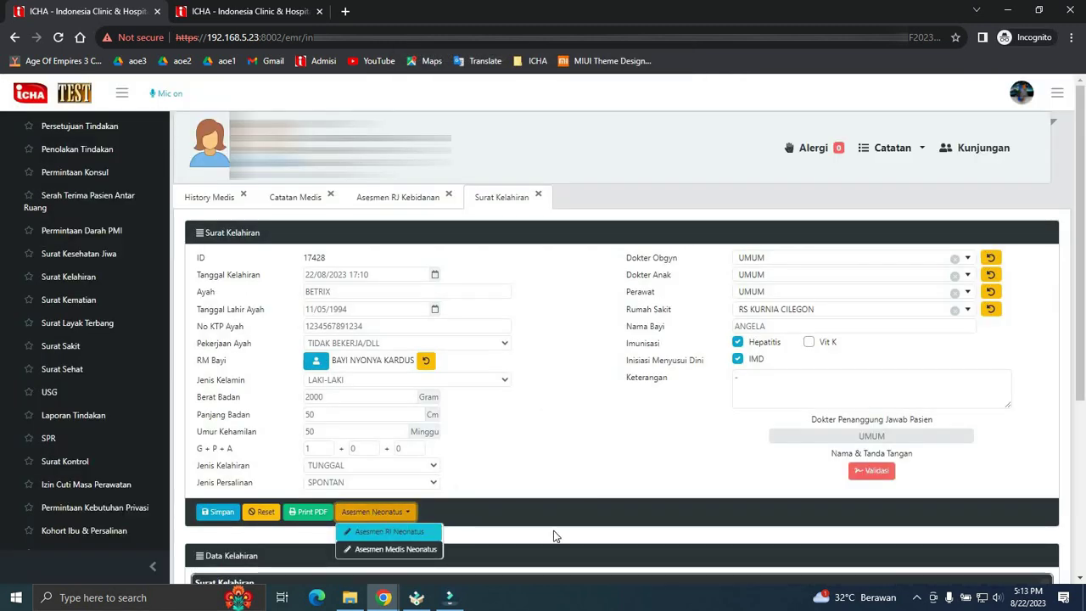
click(418, 552)
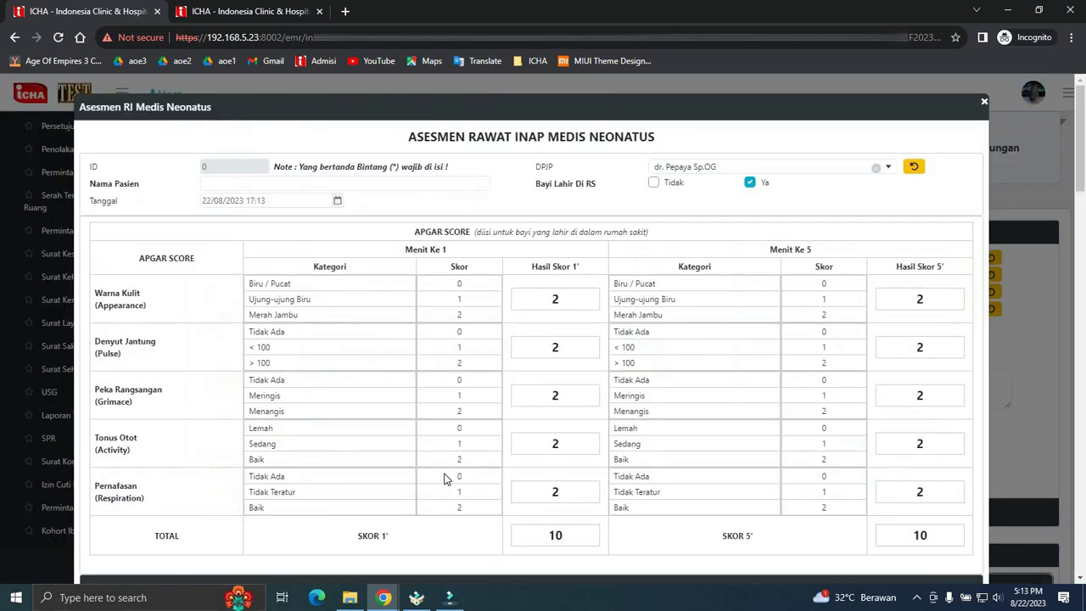
click(380, 182)
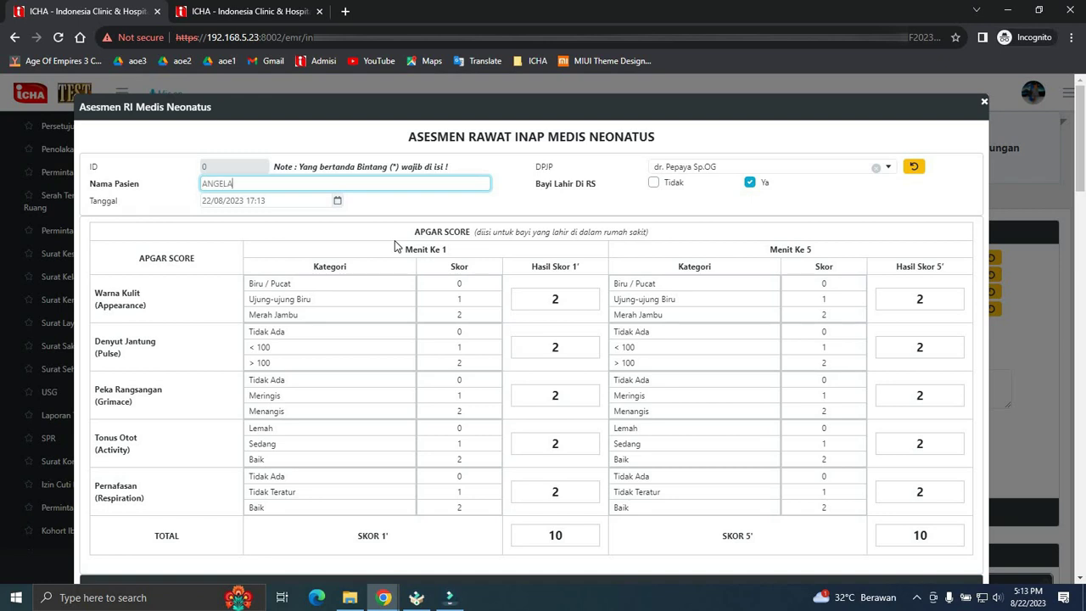
- Move into the Keluhan Utama and current illness history fields of the medical neonatal assessment
scroll(364, 280, down, 4)
click(309, 293)
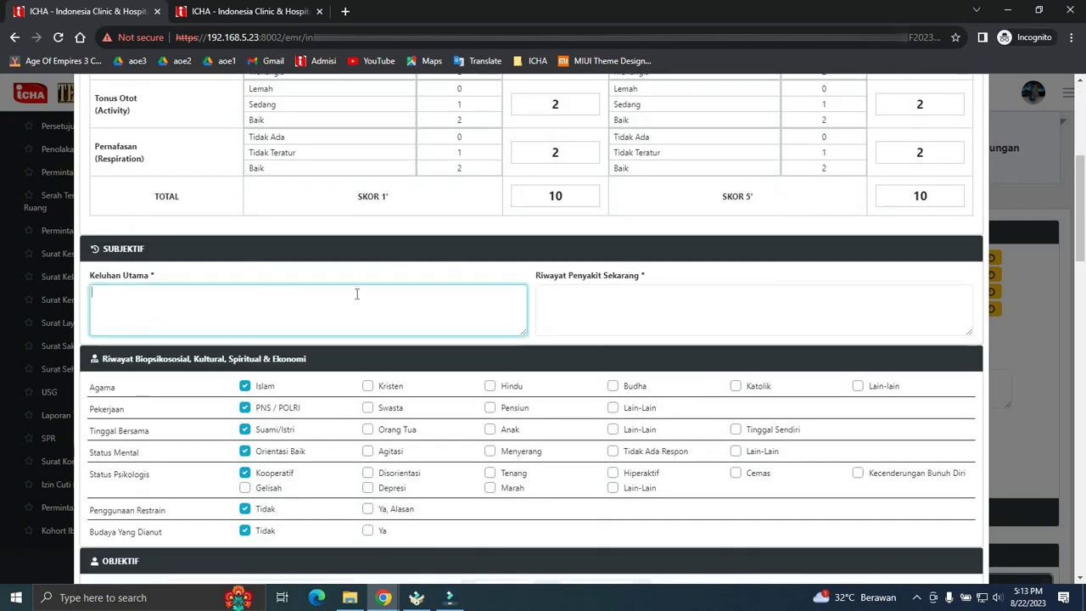
click(613, 294)
- Enter 50 for respiration, pulse, chest, upper-arm and abdominal circumference and SpO2, and temperature 30
scroll(303, 342, down, 3)
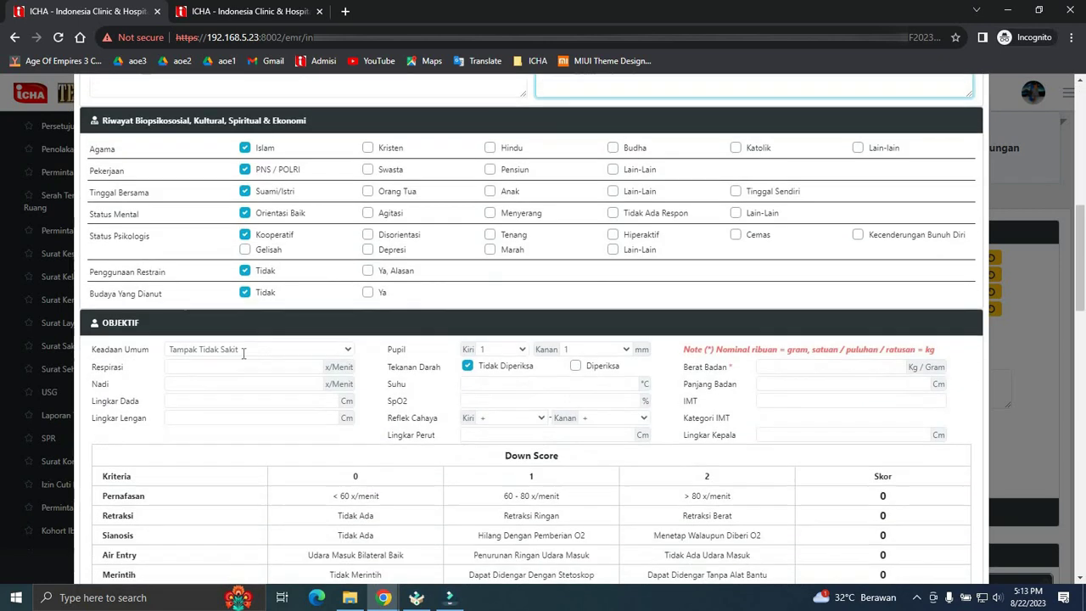
click(245, 333)
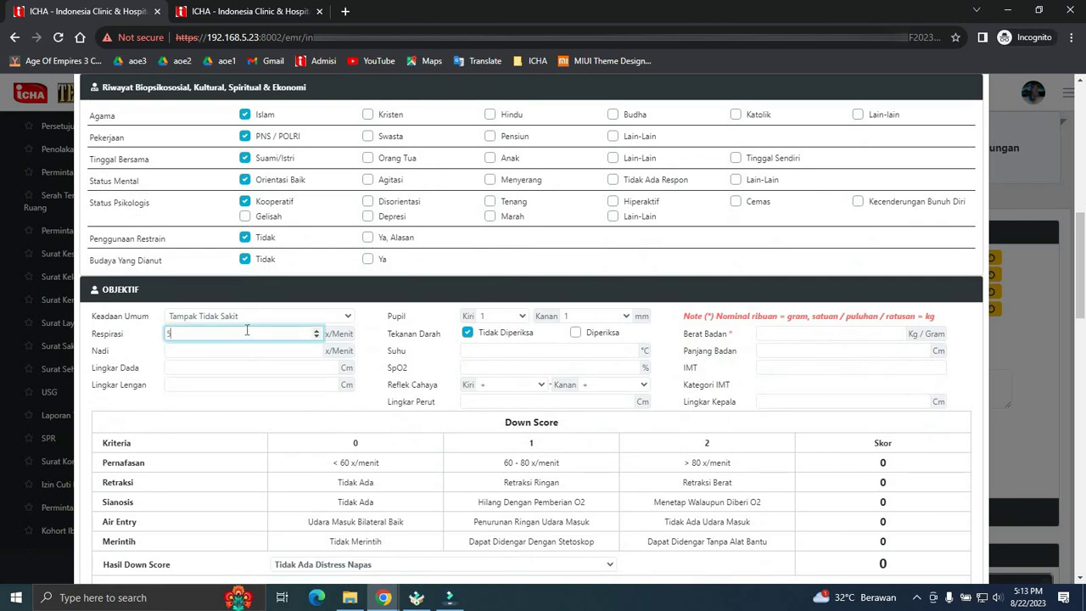
text(50)
click(246, 351)
text(50)
click(244, 369)
text(50)
click(245, 383)
text(50)
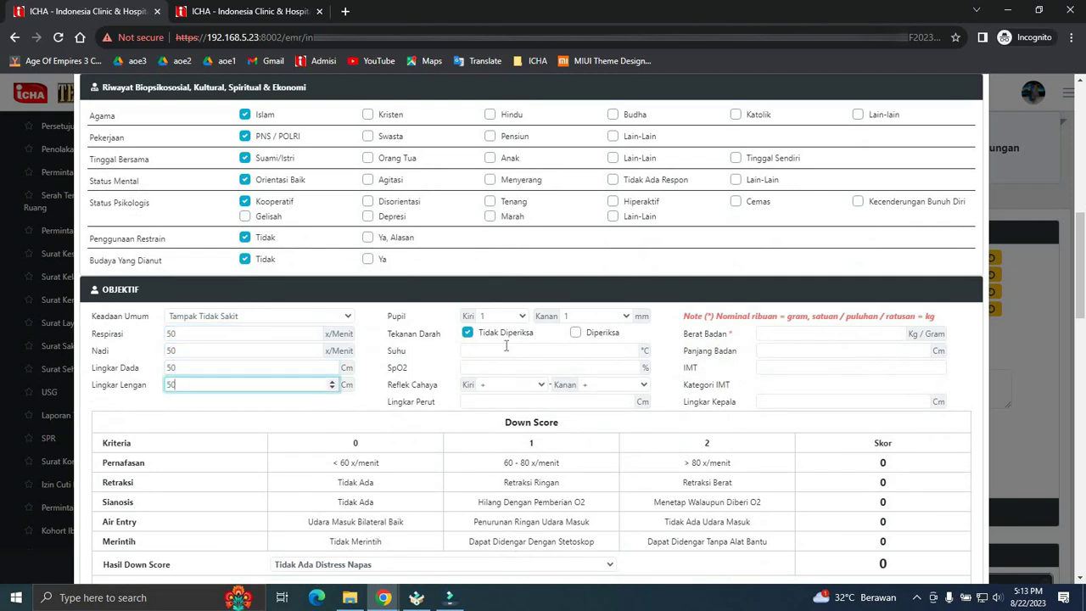
click(505, 348)
text(30)
click(508, 366)
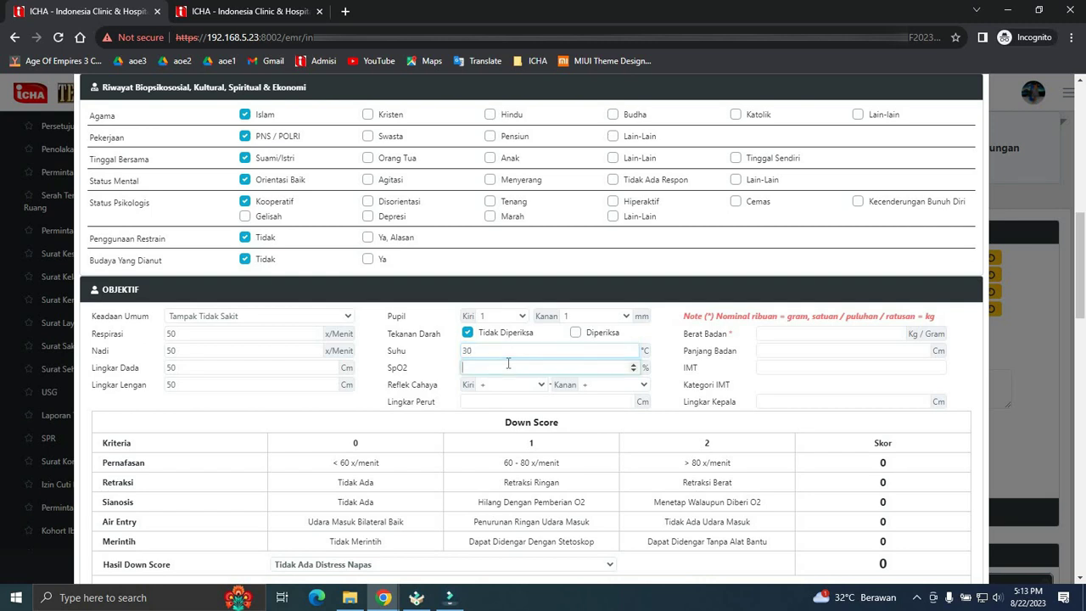
text(50)
click(506, 401)
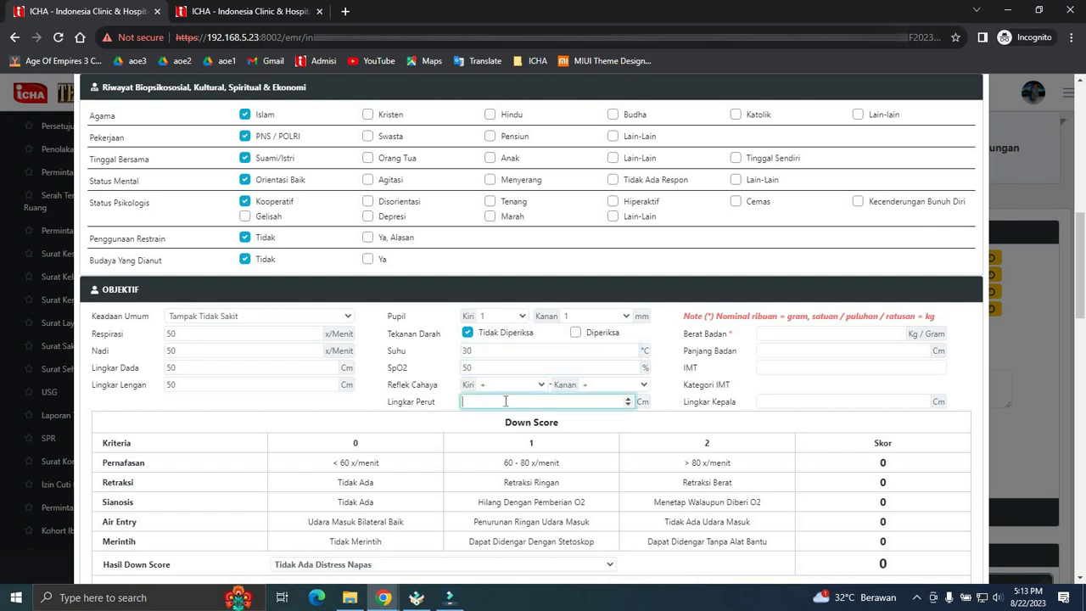
text(50)
- Enter body weight 2 and length 50, giving IMT 8, and complete the head circumference field
click(807, 334)
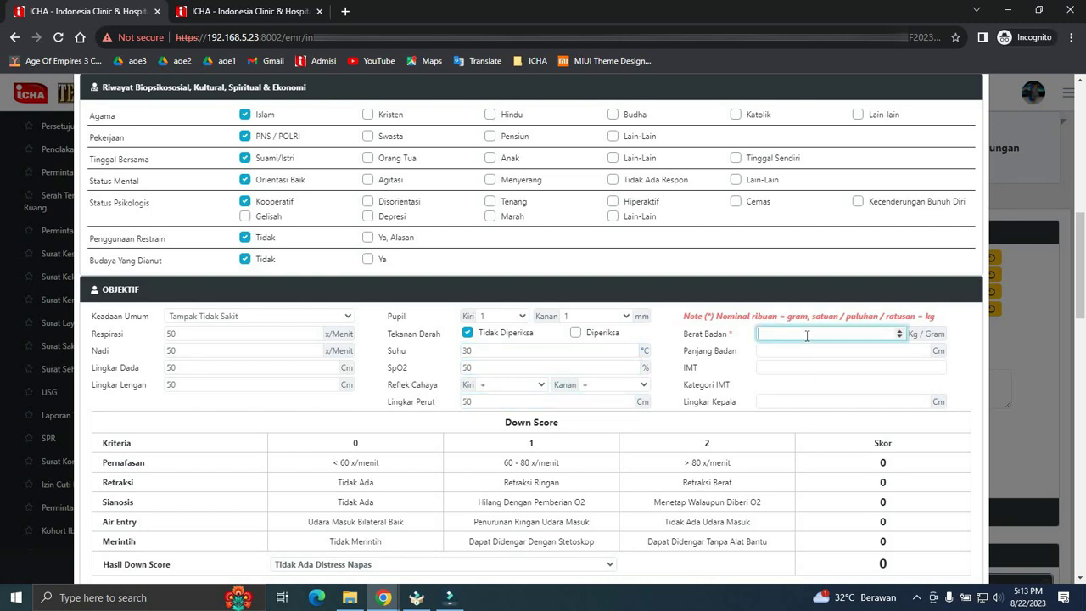
text(2)
click(804, 351)
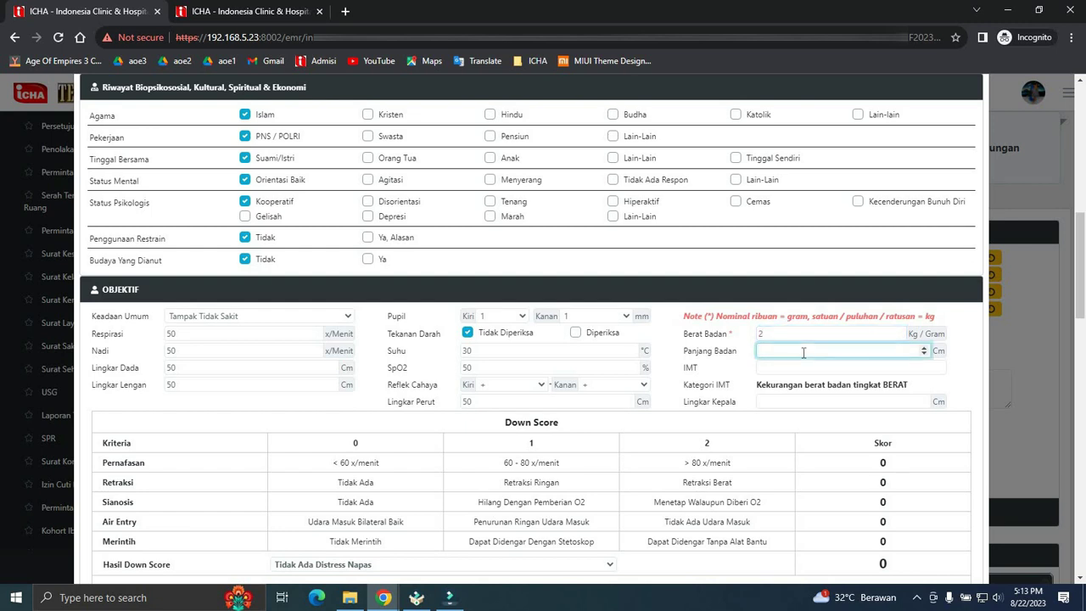
text(50)
click(765, 401)
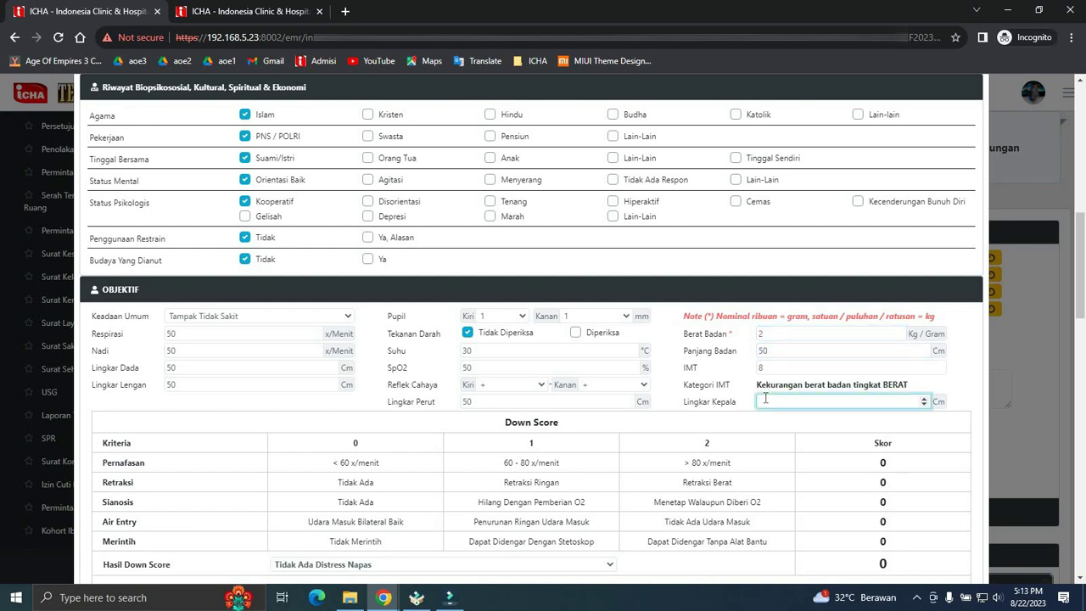
click(719, 395)
scroll(555, 334, down, 3)
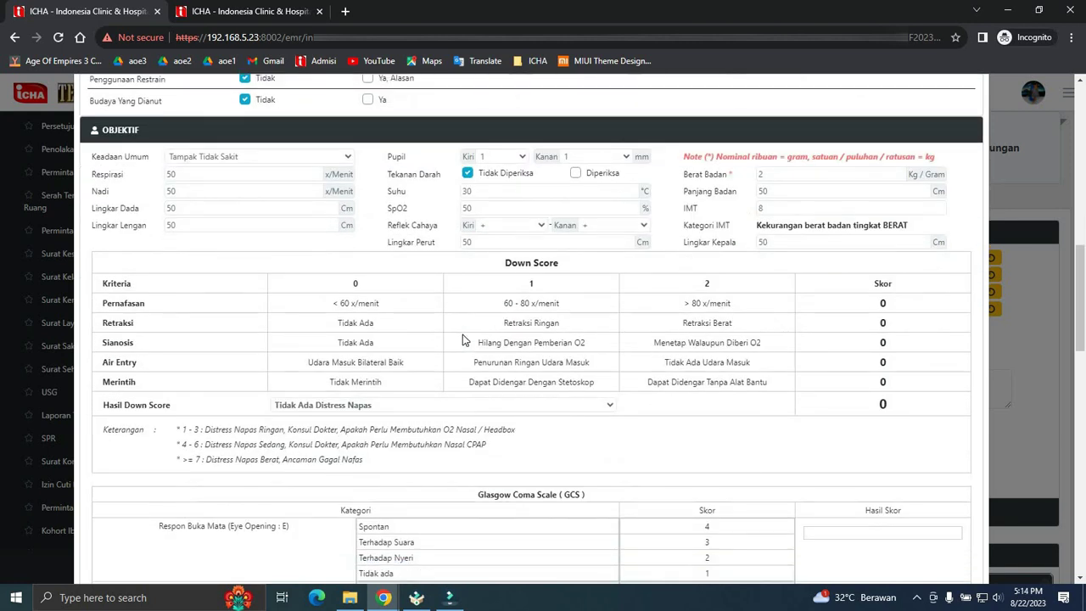
scroll(463, 345, down, 4)
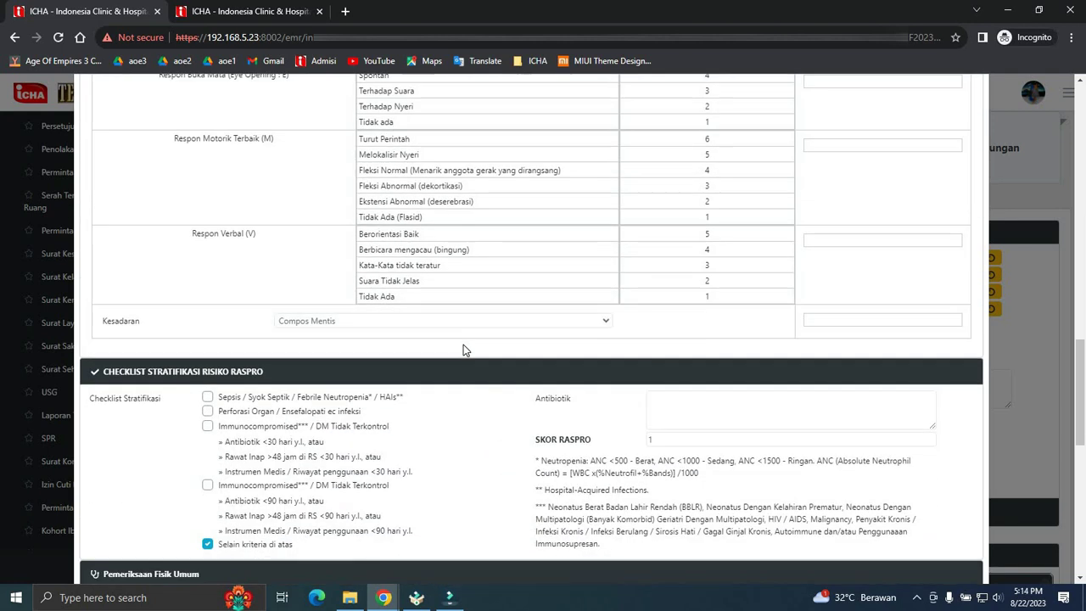
scroll(340, 362, down, 3)
scroll(391, 335, down, 4)
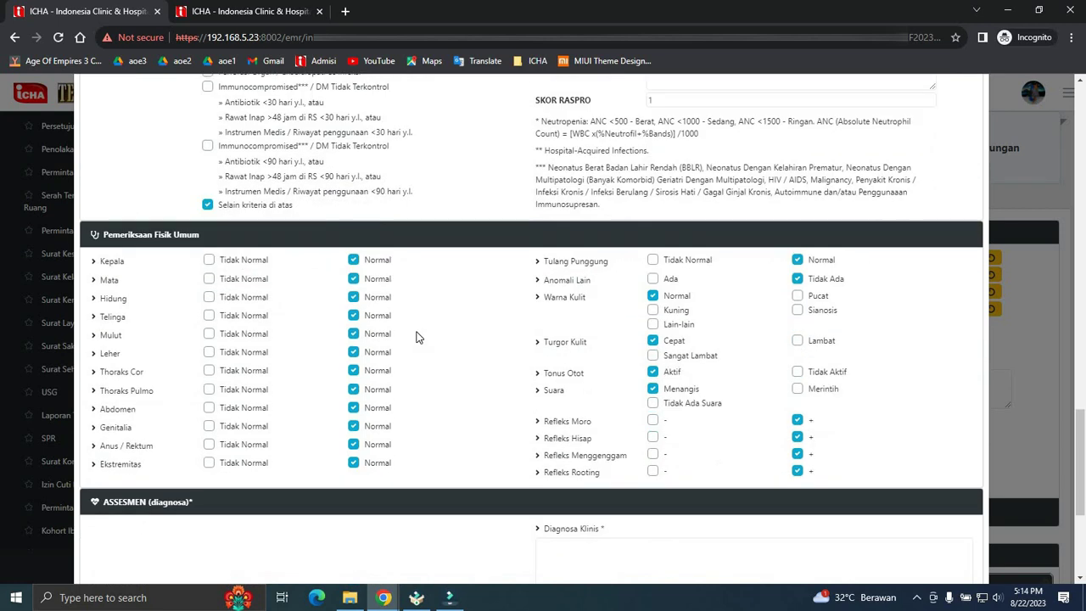
scroll(416, 337, down, 2)
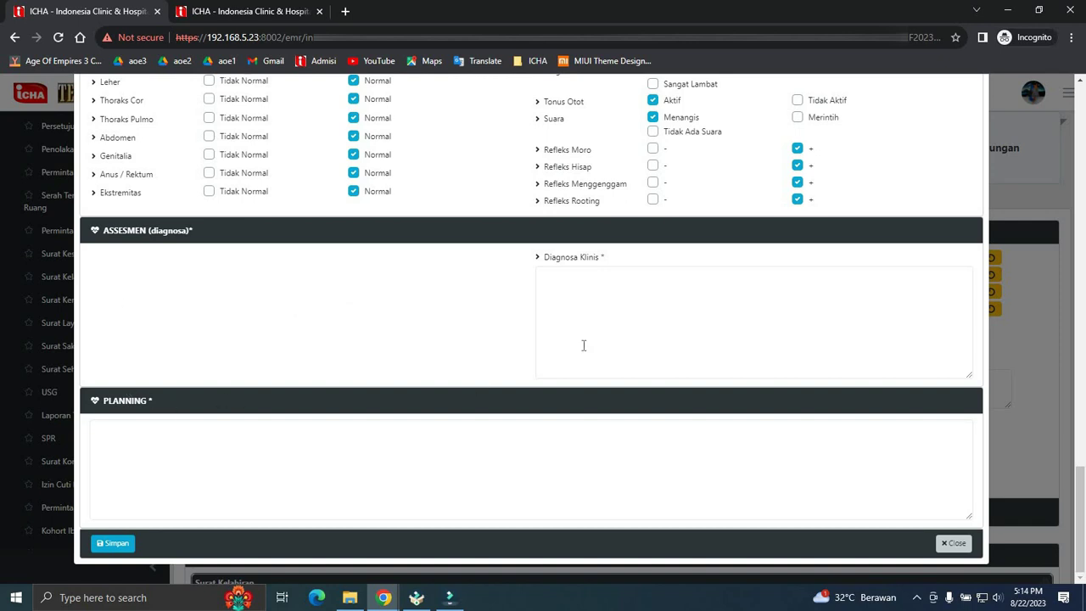
- Save the medical neonatal assessment with '-' as clinical diagnosis and planning, then close the form
click(671, 311)
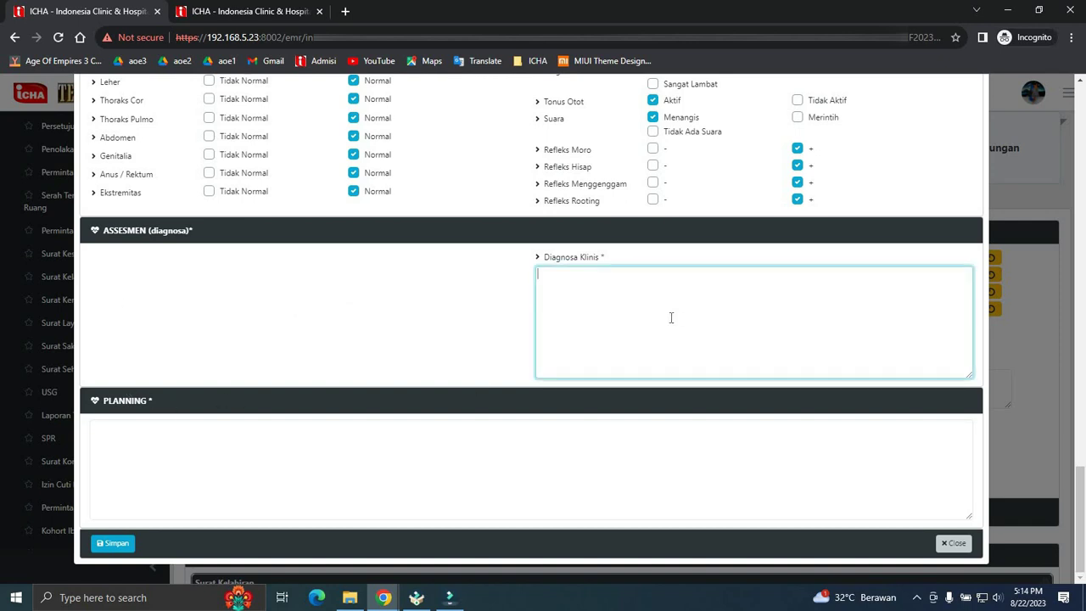
click(322, 470)
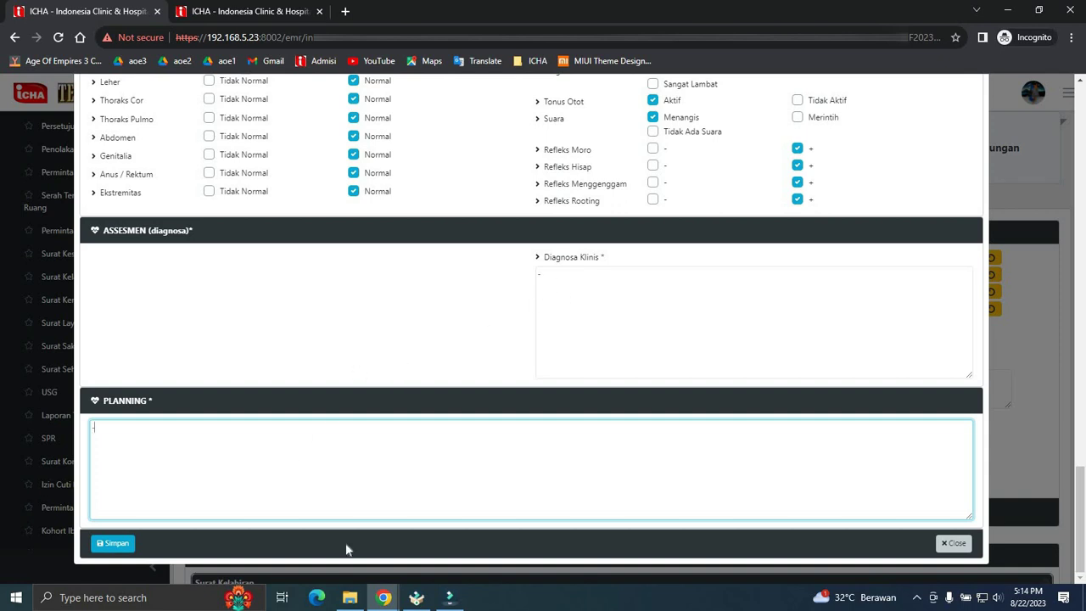
click(119, 544)
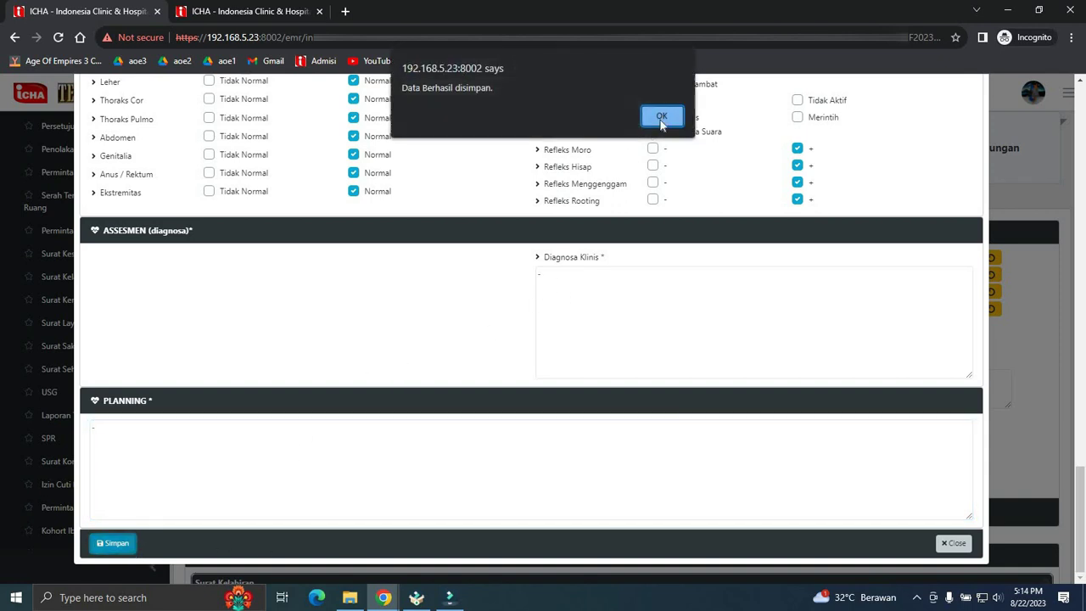
click(662, 116)
click(953, 543)
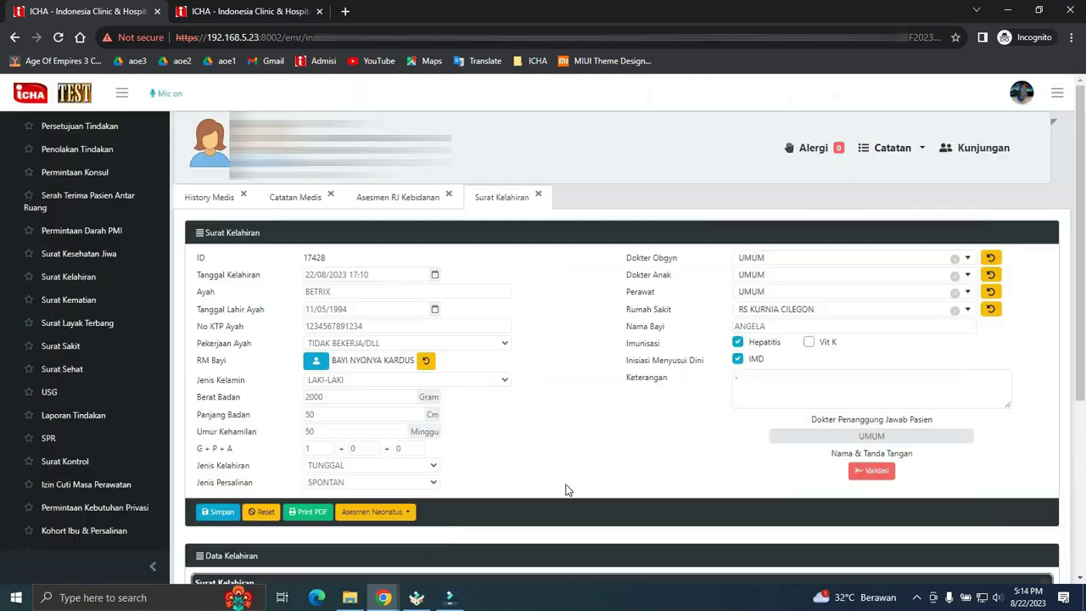
- Reopen the Asesmen Neonatus options list and close it again
click(376, 513)
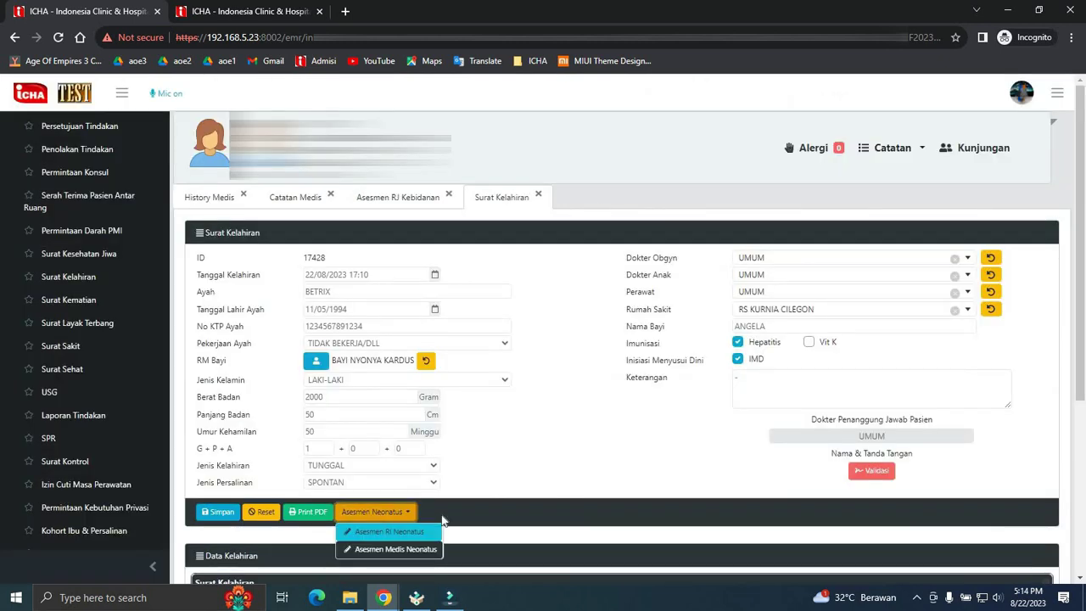
click(524, 508)
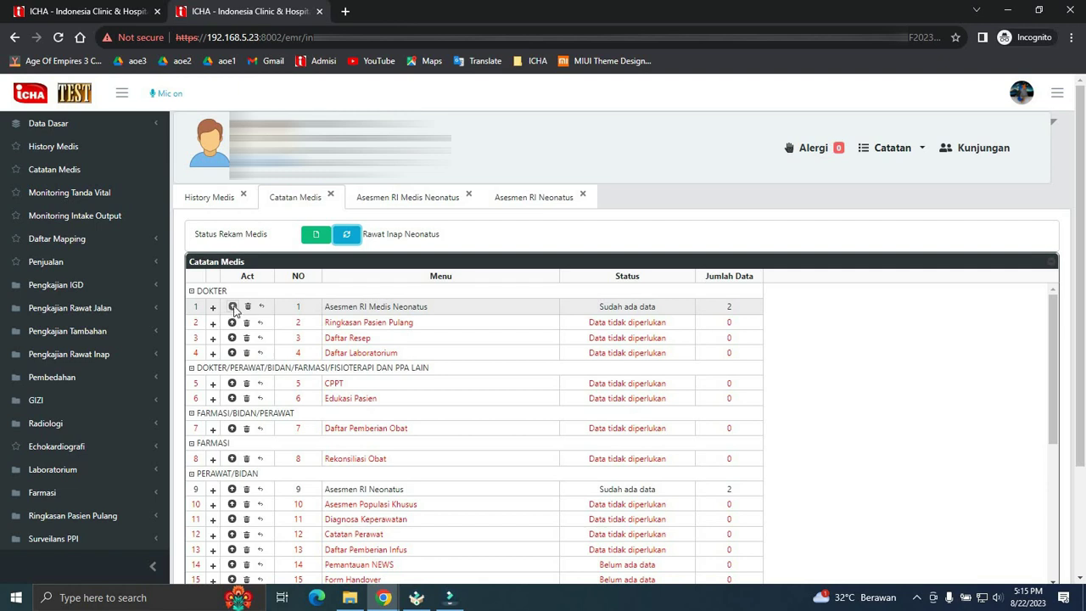
- Map the baby's pending medical assessment into Asesmen RI Medis Neonatus row 1, confirming with the PIN
click(232, 306)
scroll(612, 314, up, 15)
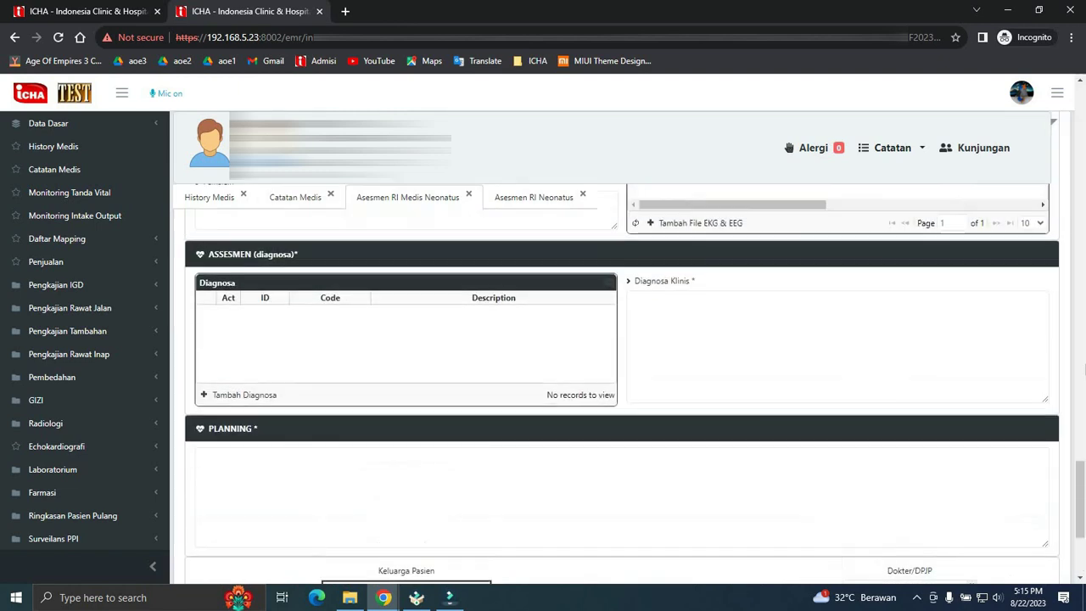
scroll(613, 339, up, 10)
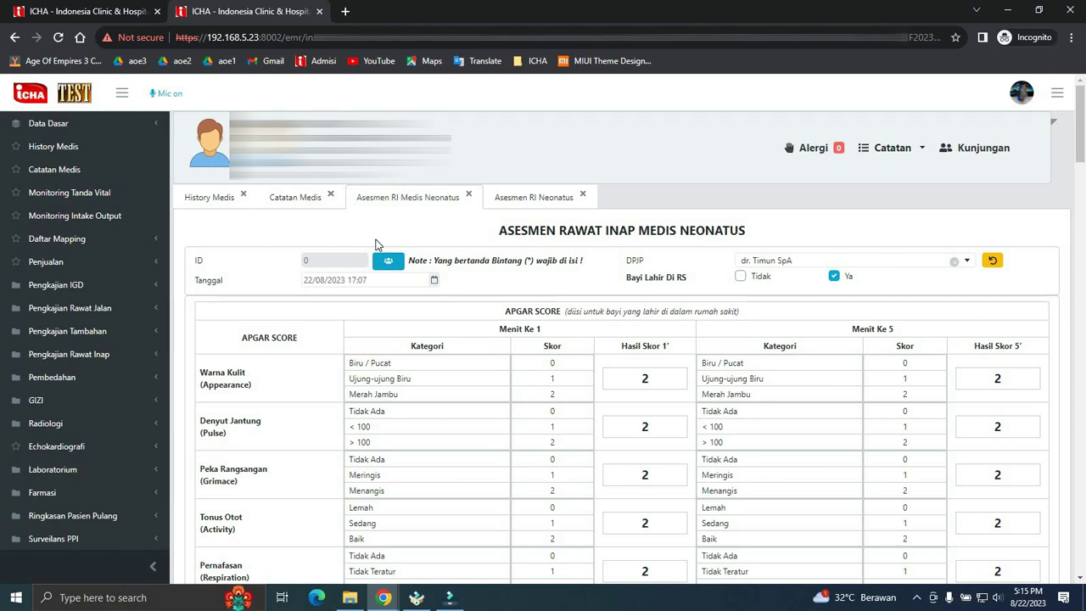
click(388, 263)
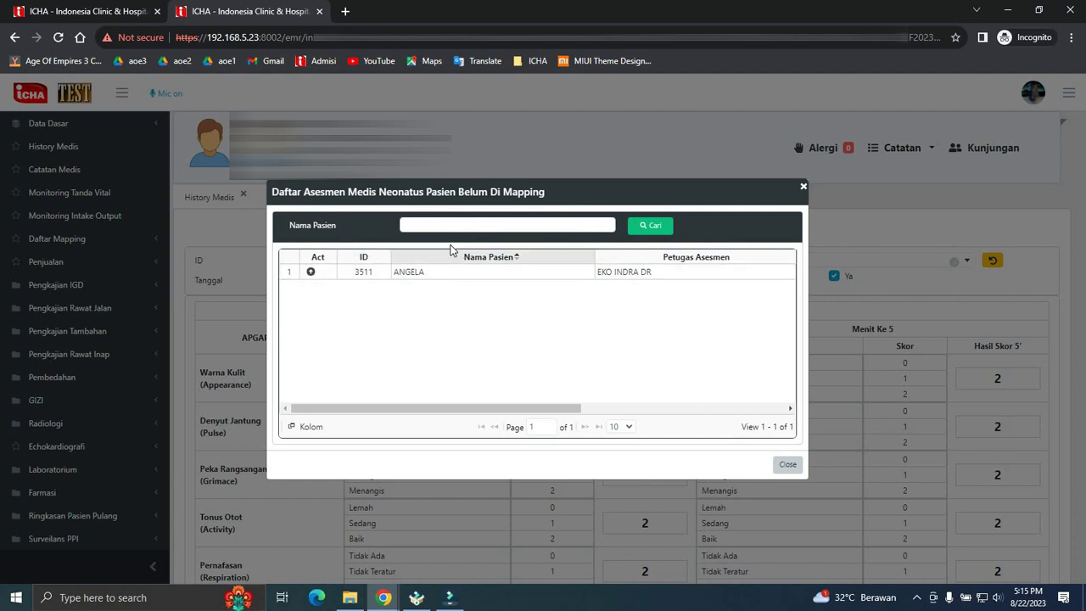
click(311, 273)
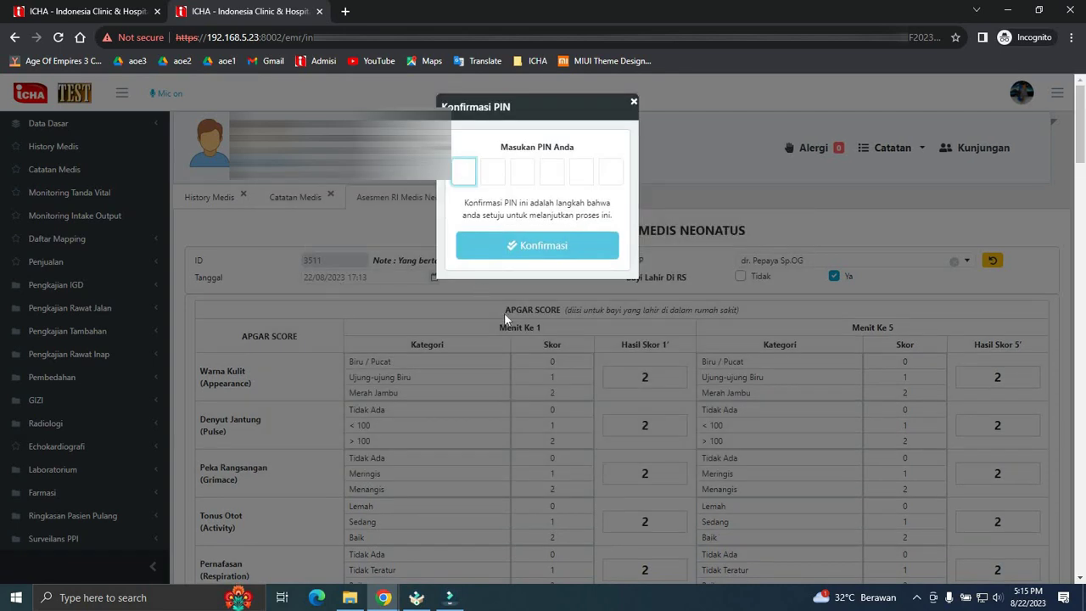
text(•••••)
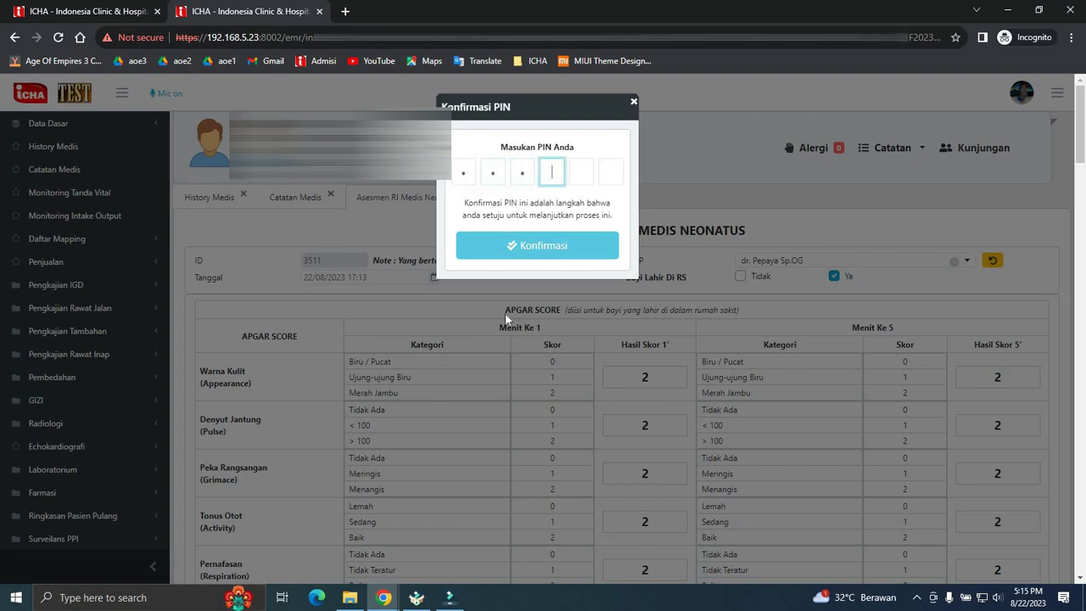
text(•)
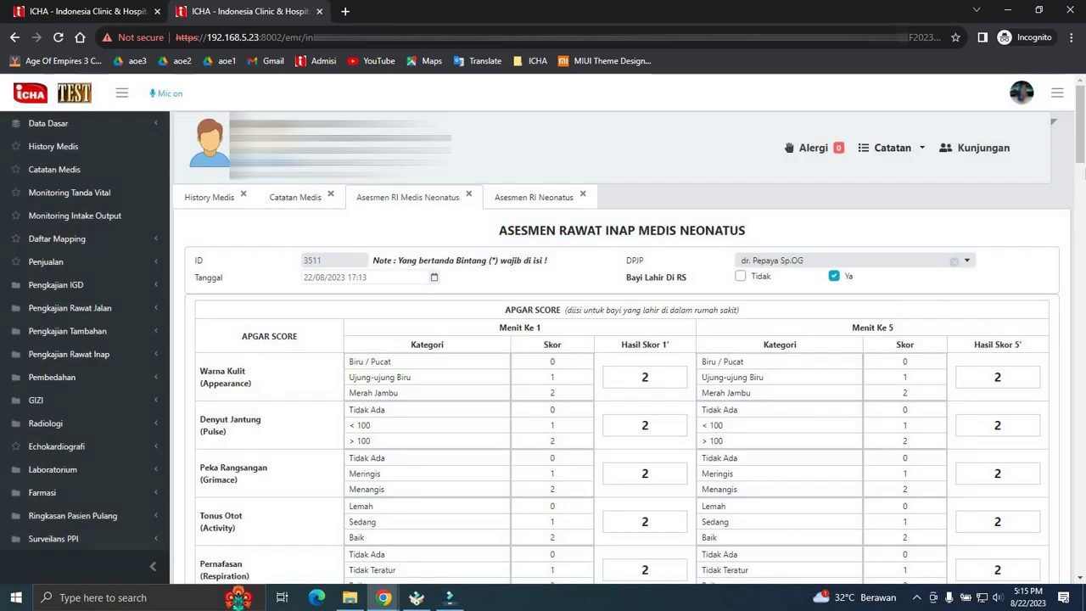
- Save the medical neonatal assessment and dismiss the 'Data berhasil diupdate.' confirmation
scroll(619, 348, down, 20)
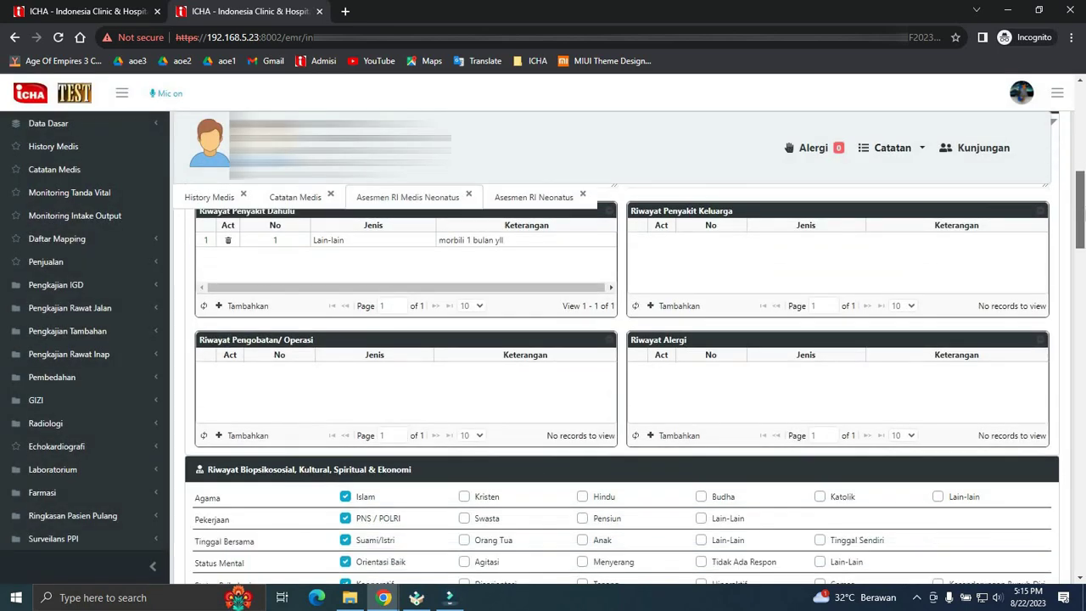
scroll(619, 348, down, 10)
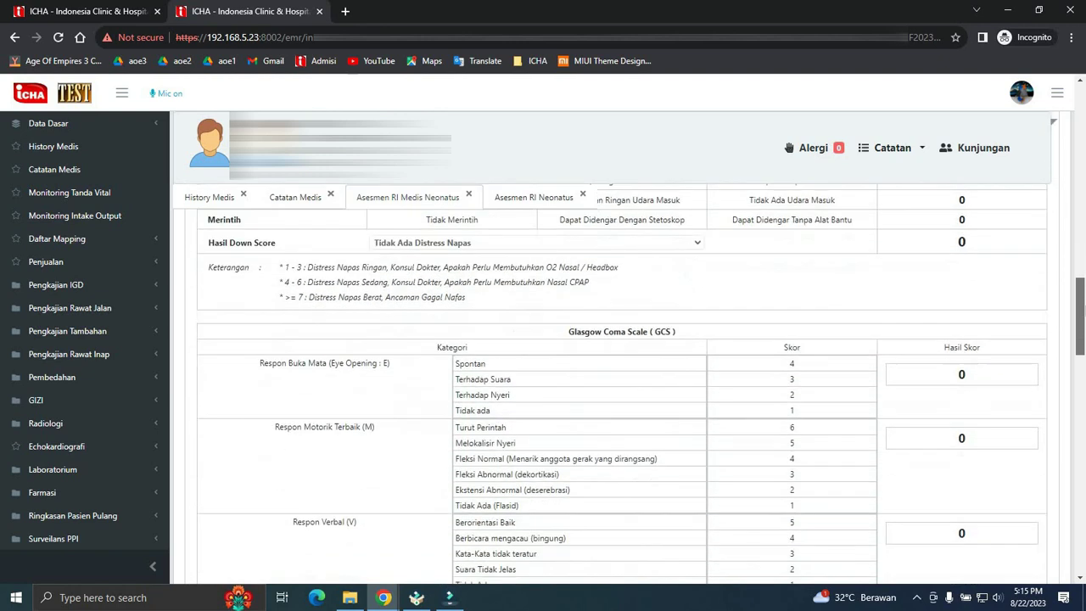
scroll(619, 348, down, 15)
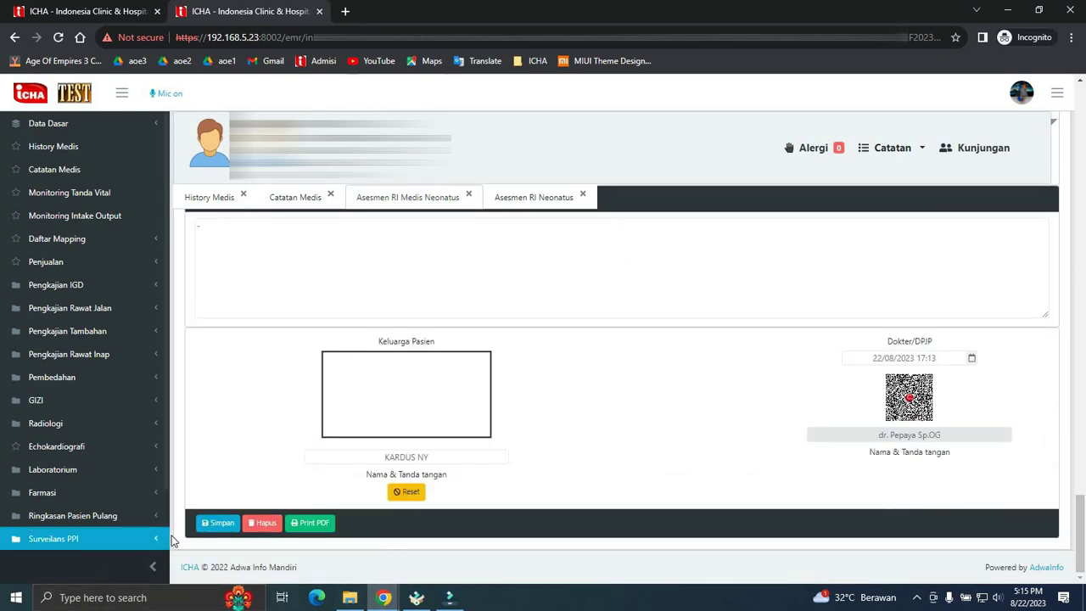
click(217, 523)
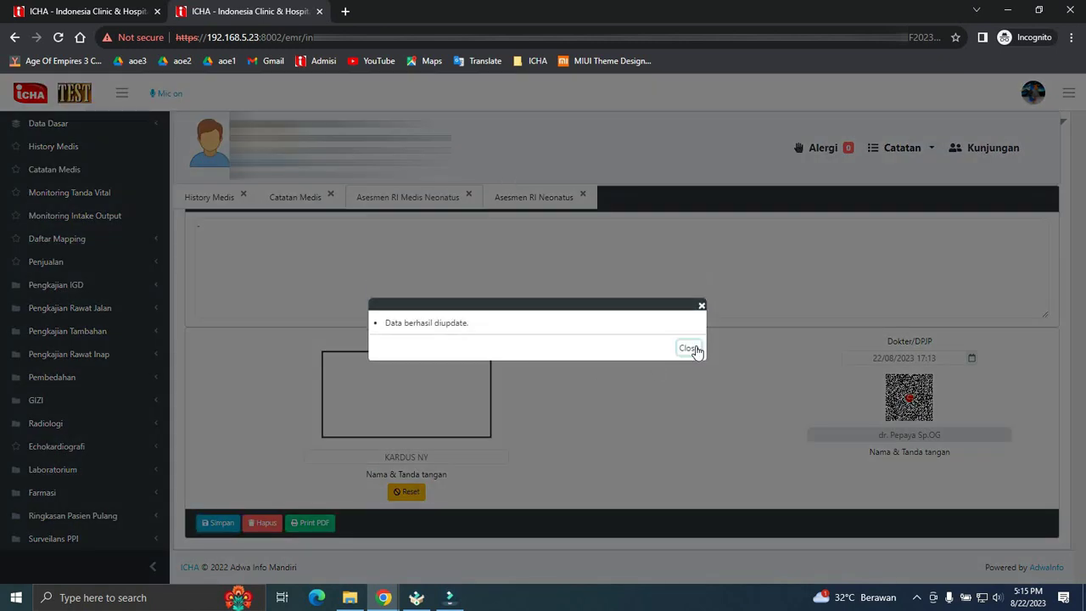
click(689, 347)
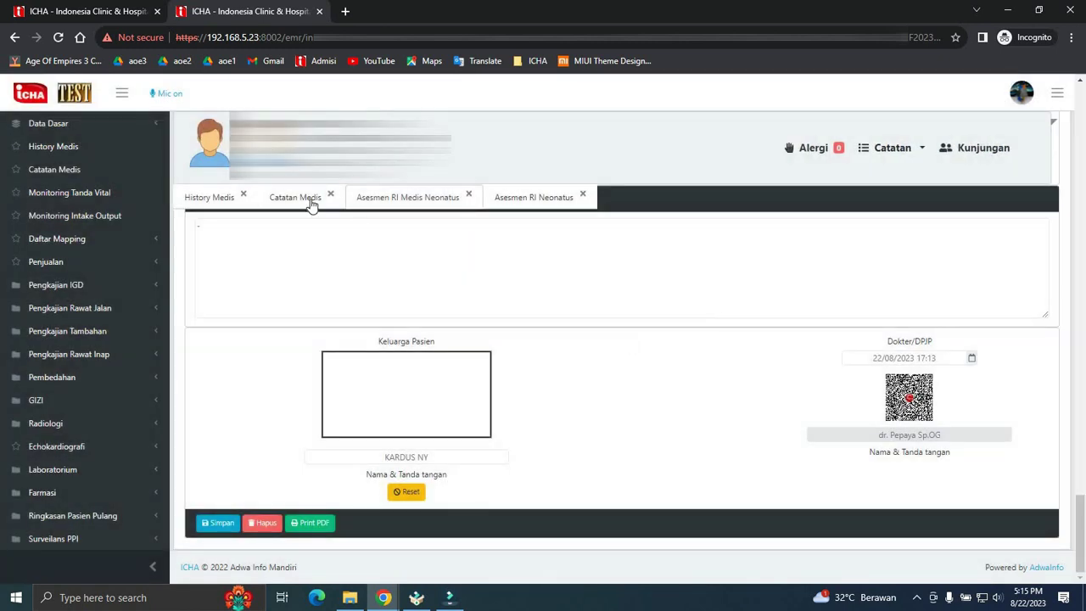
- From Catatan Medis, map the baby's pending nursing assessment into Asesmen RI Neonatus row 9, entering the PIN
click(304, 199)
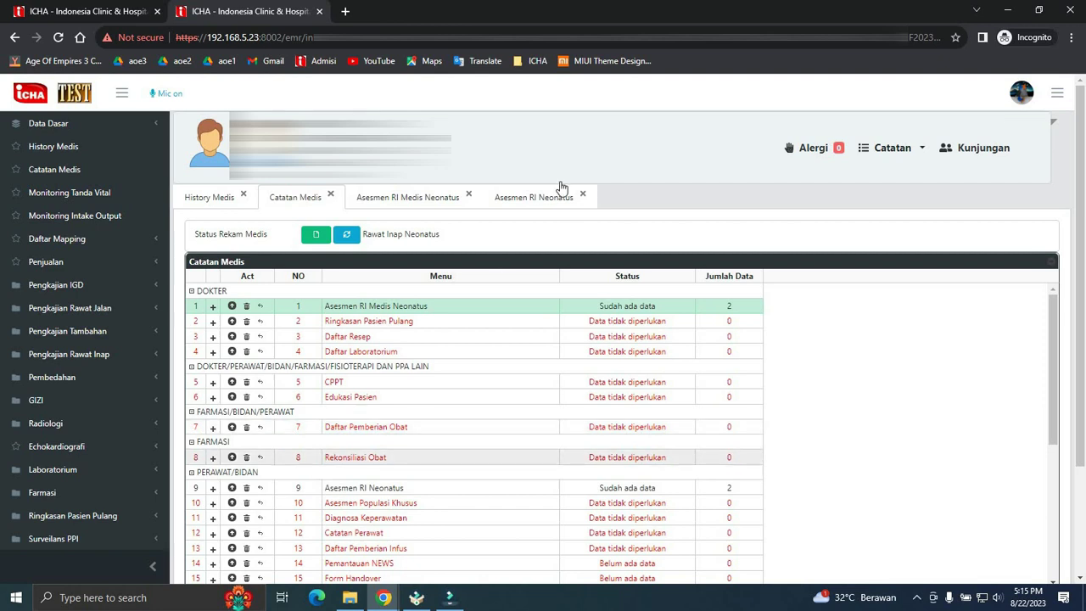
click(232, 488)
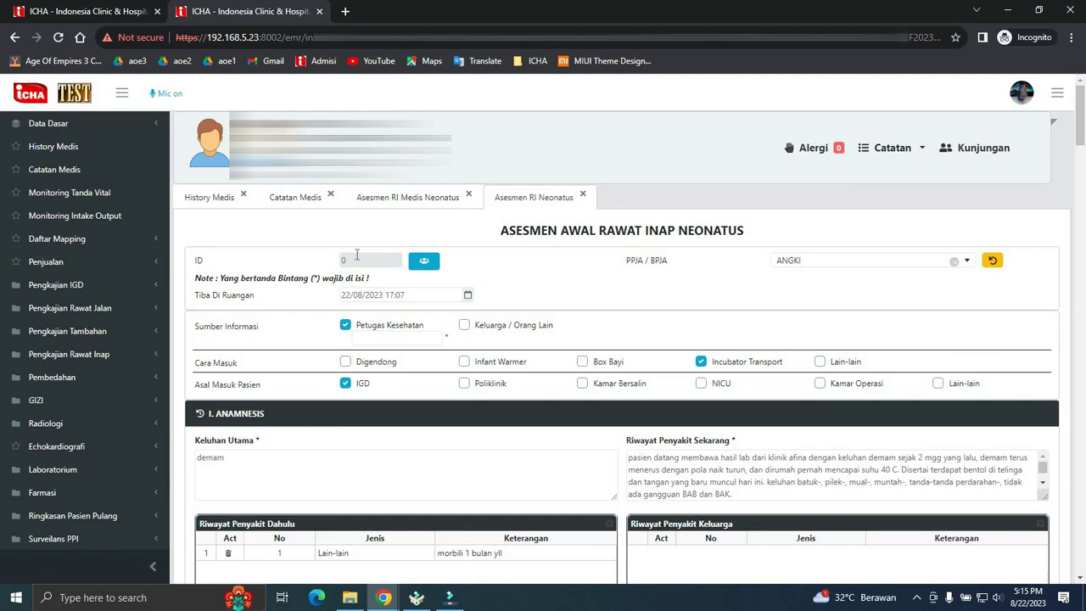
click(423, 261)
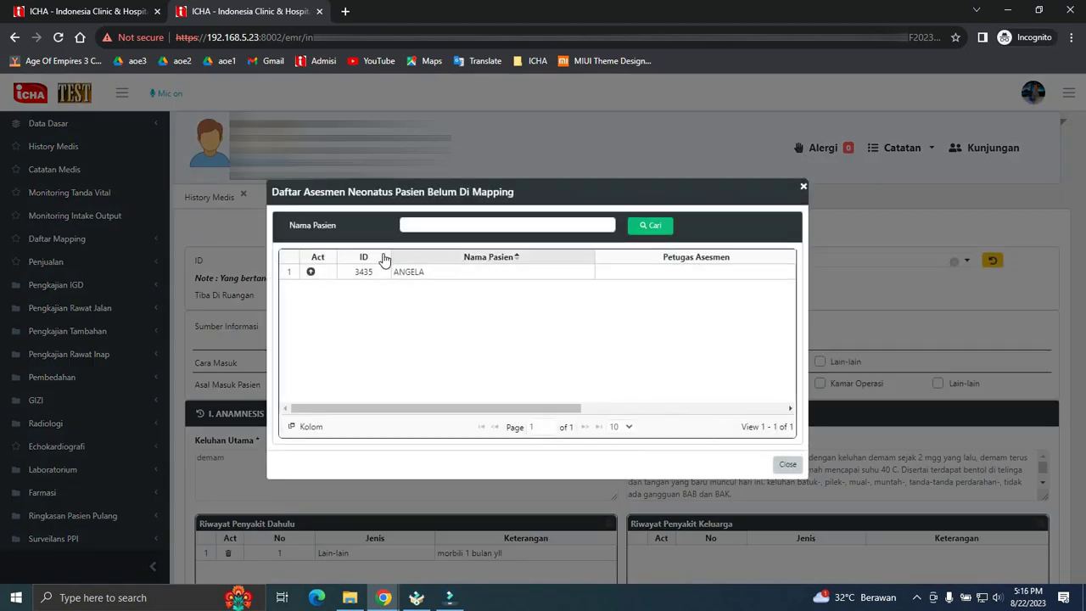
click(312, 273)
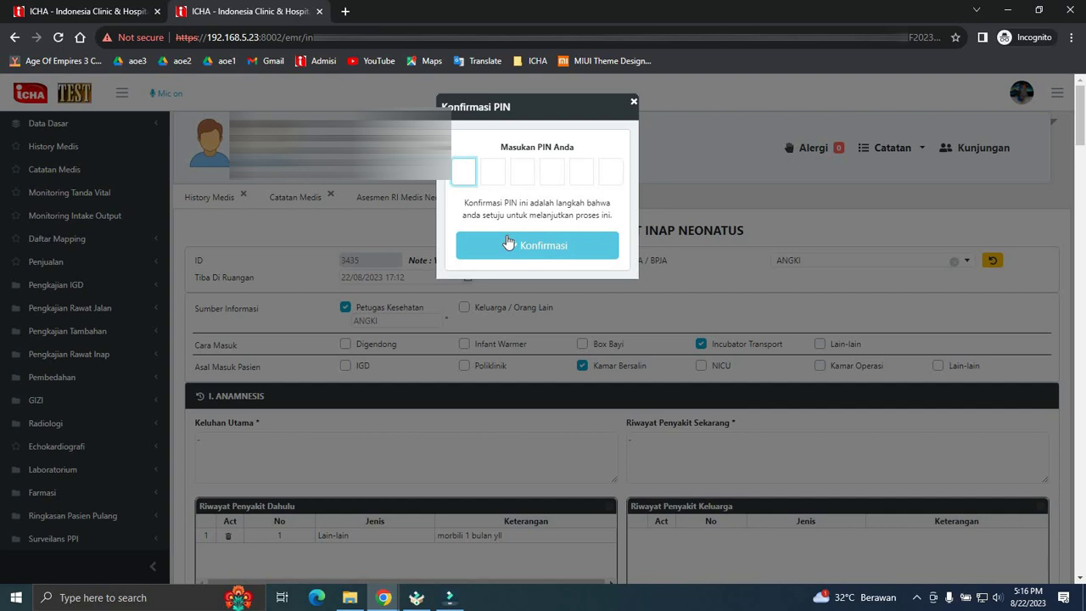
text(123456)
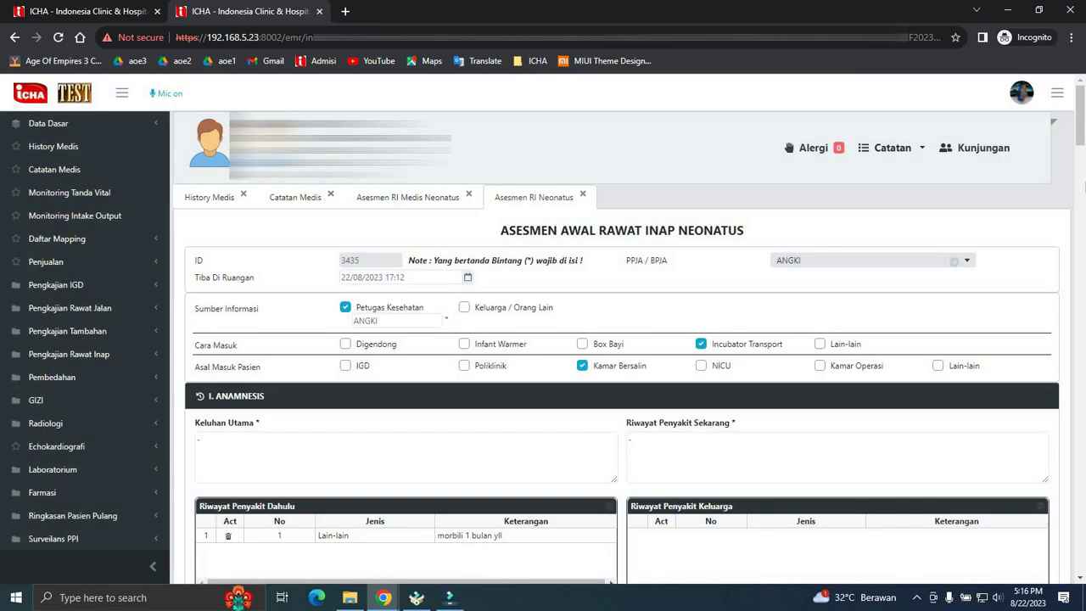
- Save the nursing Asesmen RI Neonatus form with the mapped assessment
scroll(365, 381, down, 3)
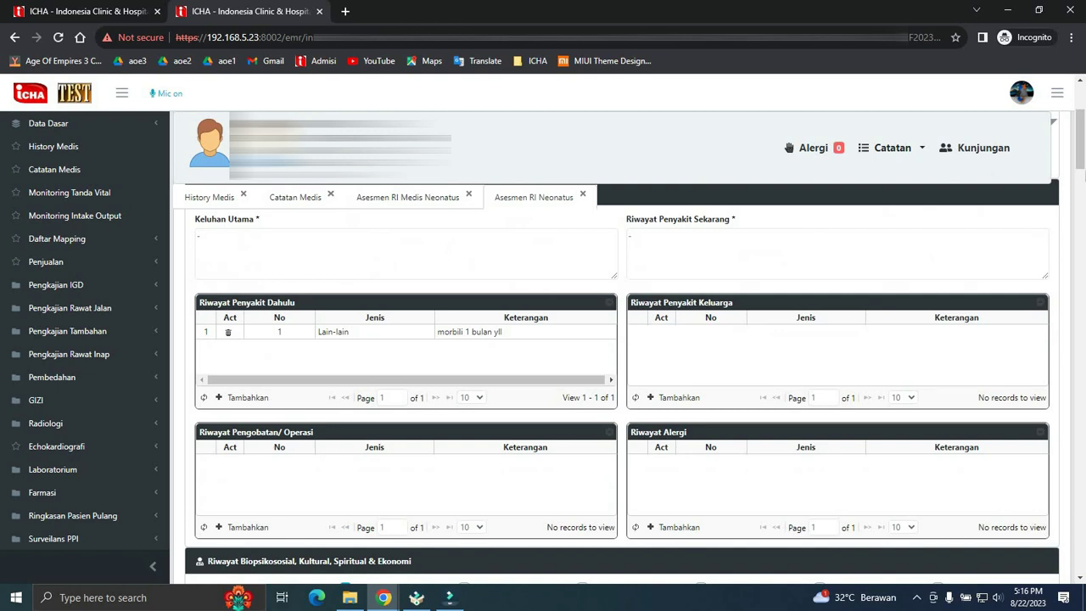
click(1079, 187)
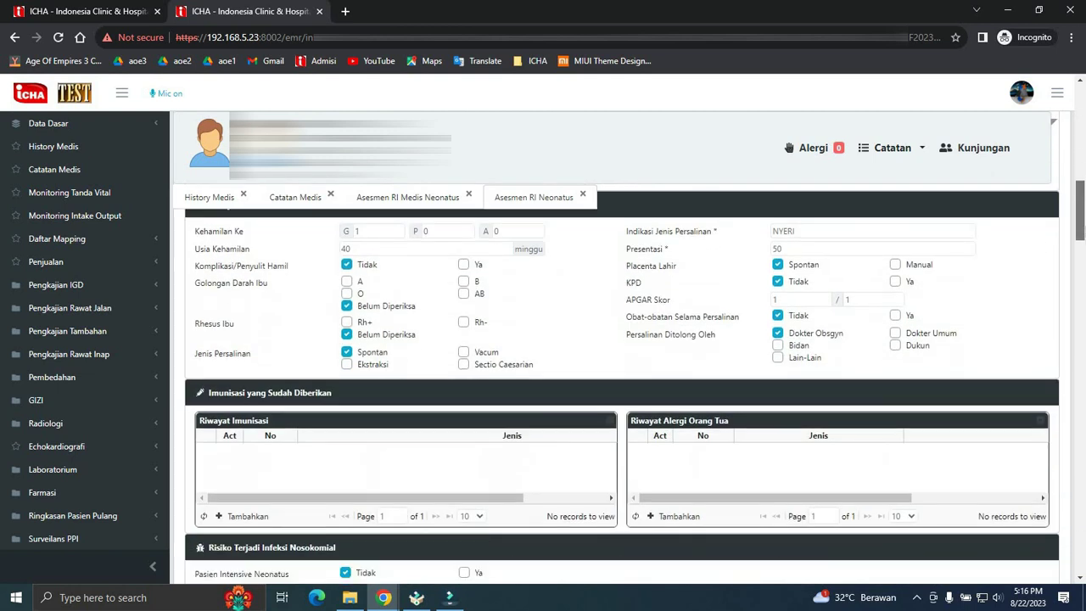
scroll(1078, 203, up, 1)
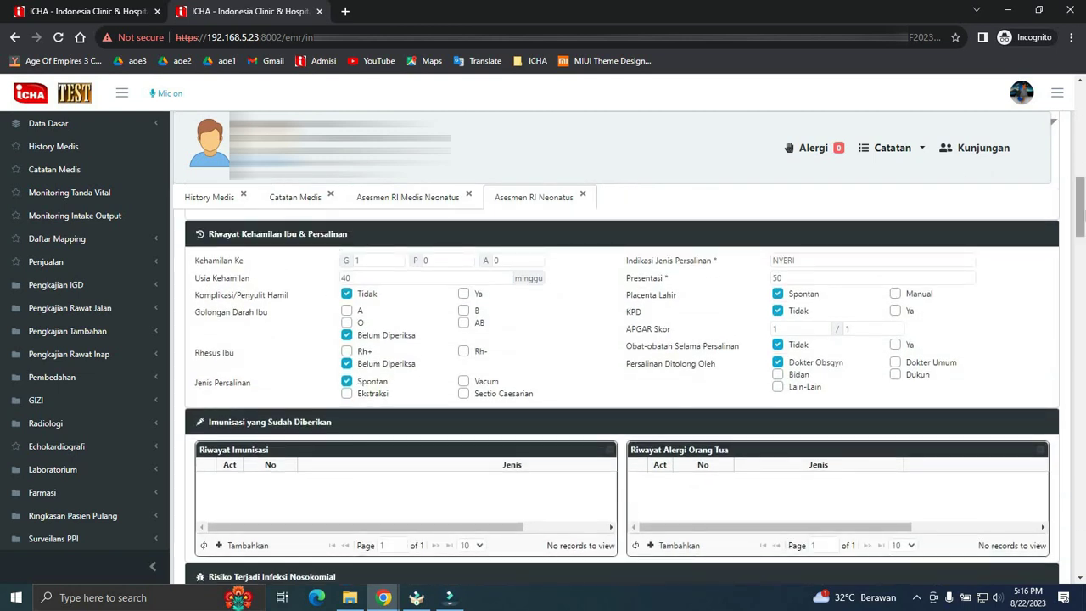
scroll(999, 577, down, 20)
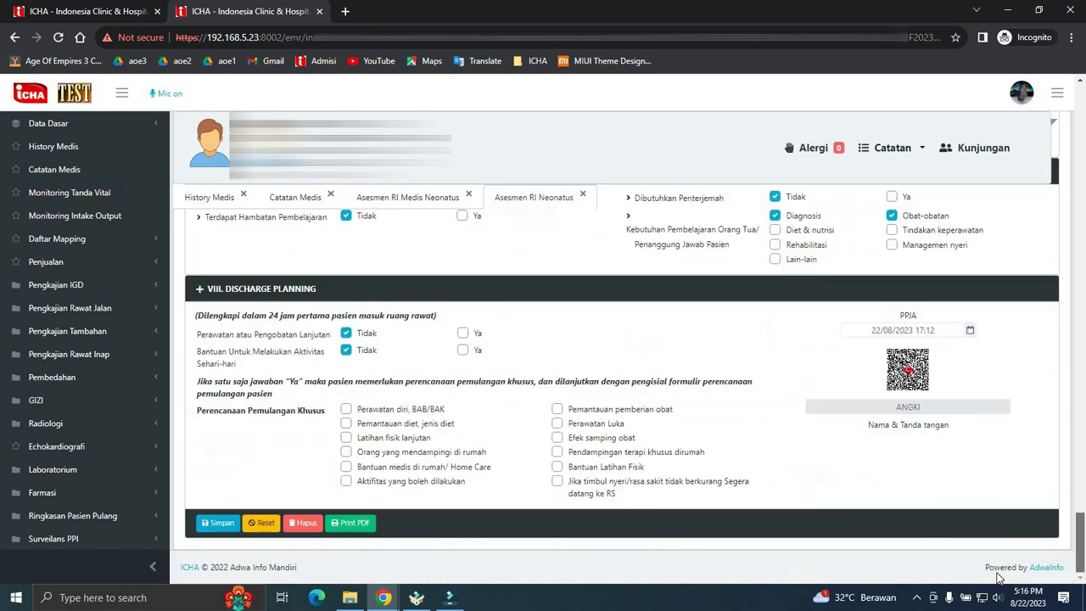
click(217, 522)
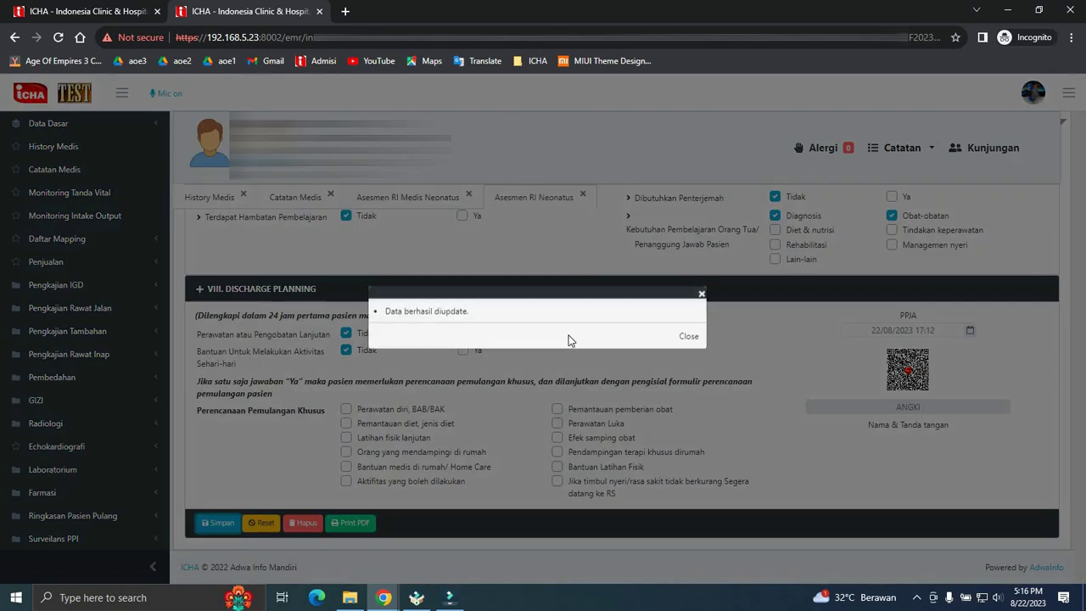
- Close both neonatal assessment tabs and refresh Catatan Medis to show 3 entries for each
click(702, 294)
click(468, 194)
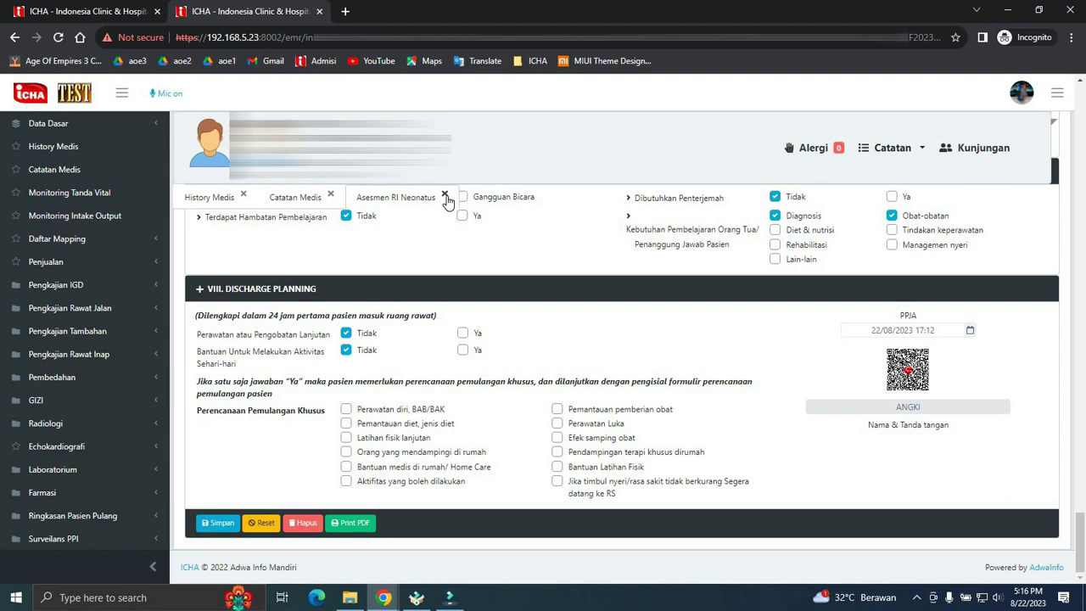
click(445, 197)
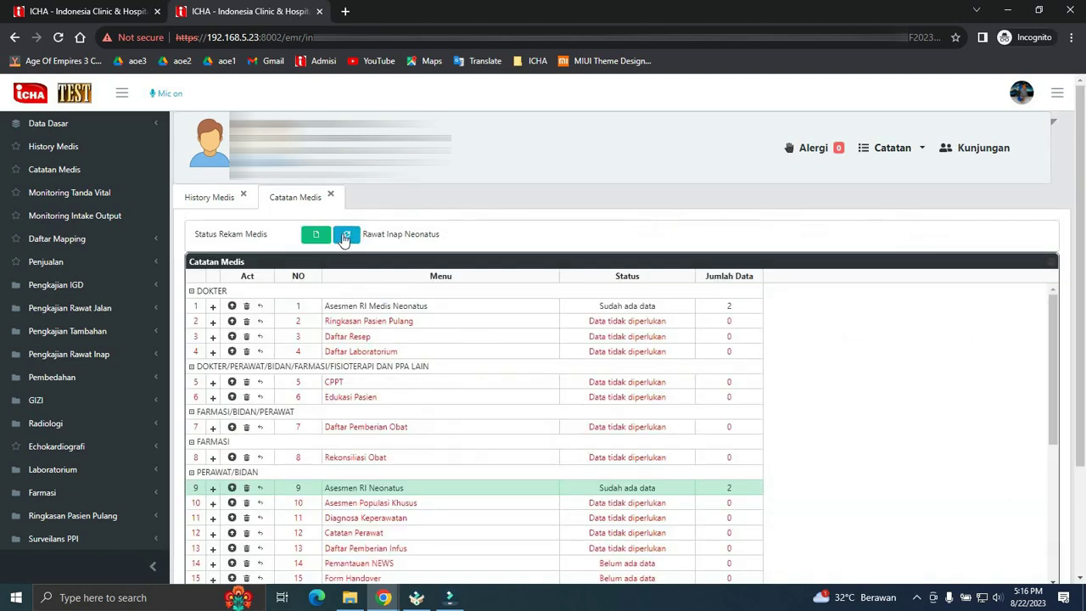
click(346, 236)
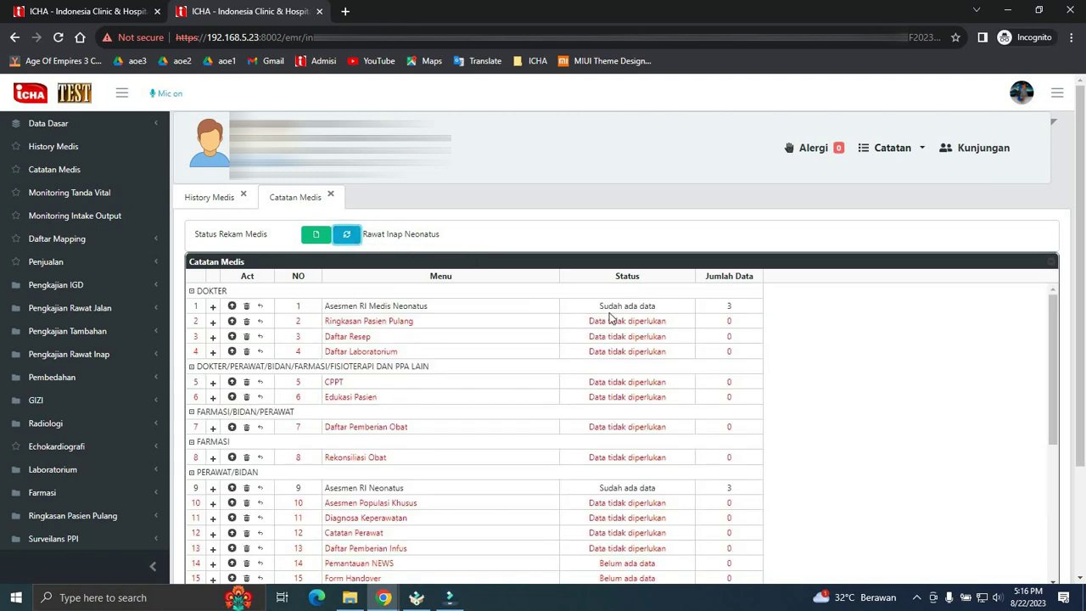